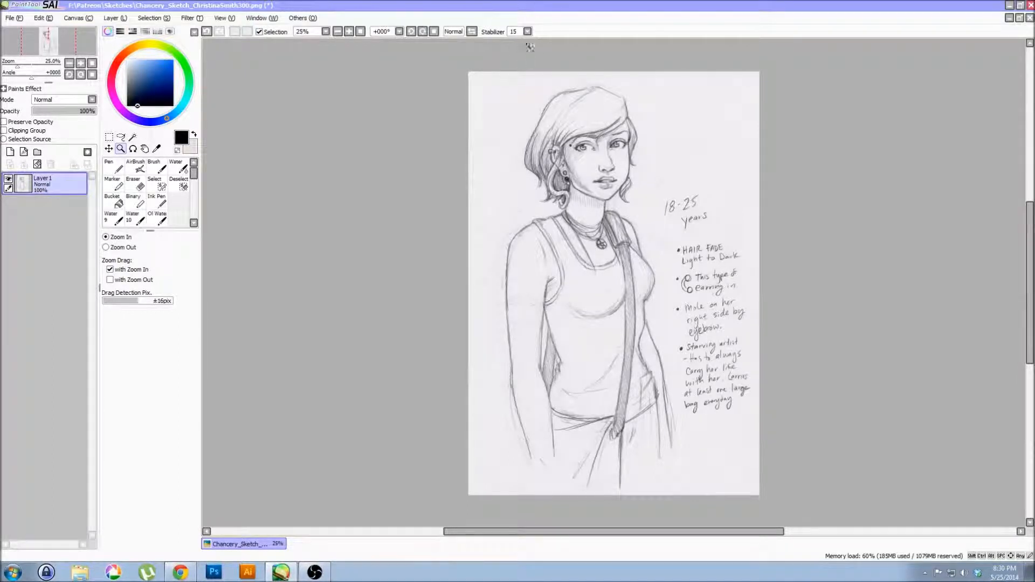
# Set the stroke stabilizer to 15 and add a new layer above the sketch for Pen work
pyautogui.click(528, 32)
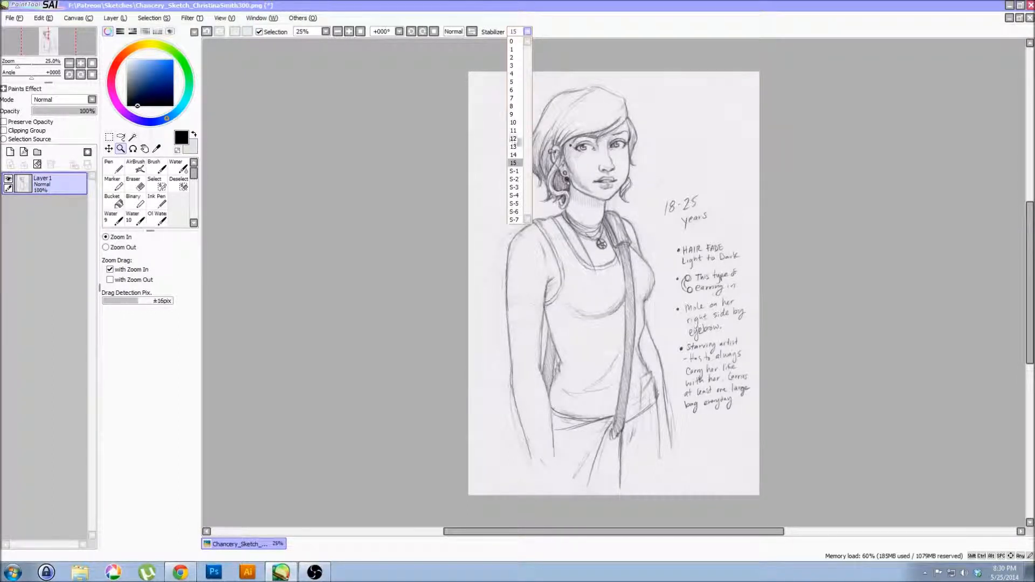
pyautogui.click(513, 164)
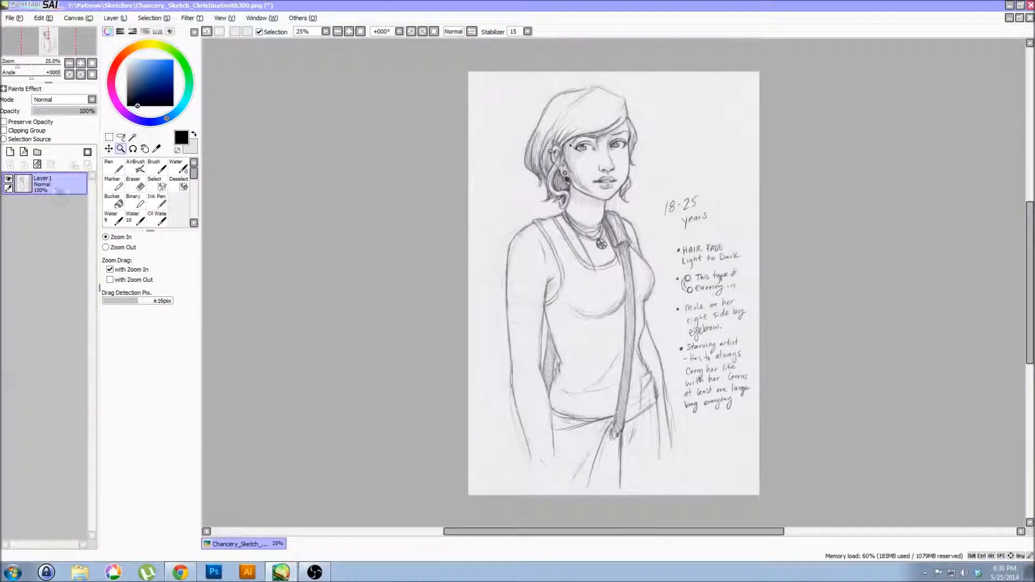
pyautogui.click(10, 152)
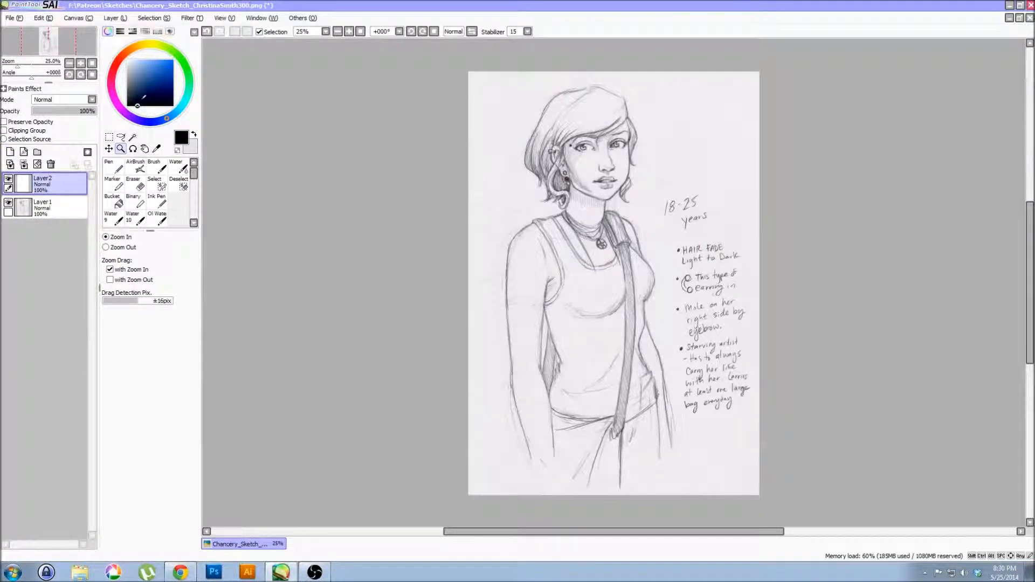
pyautogui.click(113, 166)
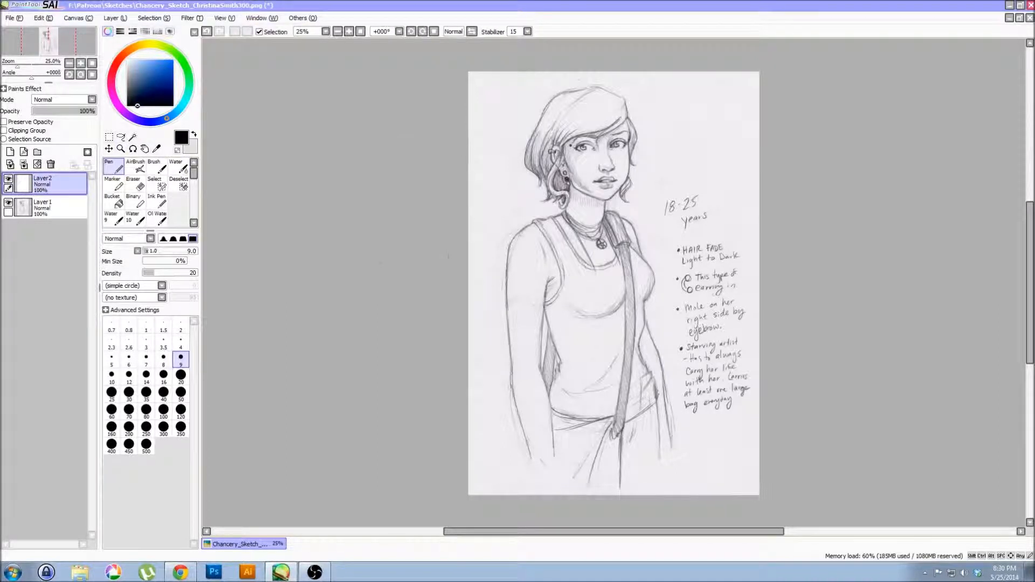
# Zoom in on the face and rotate the canvas both ways to find a comfortable drawing angle for the eyes
pyautogui.click(121, 149)
pyautogui.moveTo(566, 125); pyautogui.dragTo(655, 210)
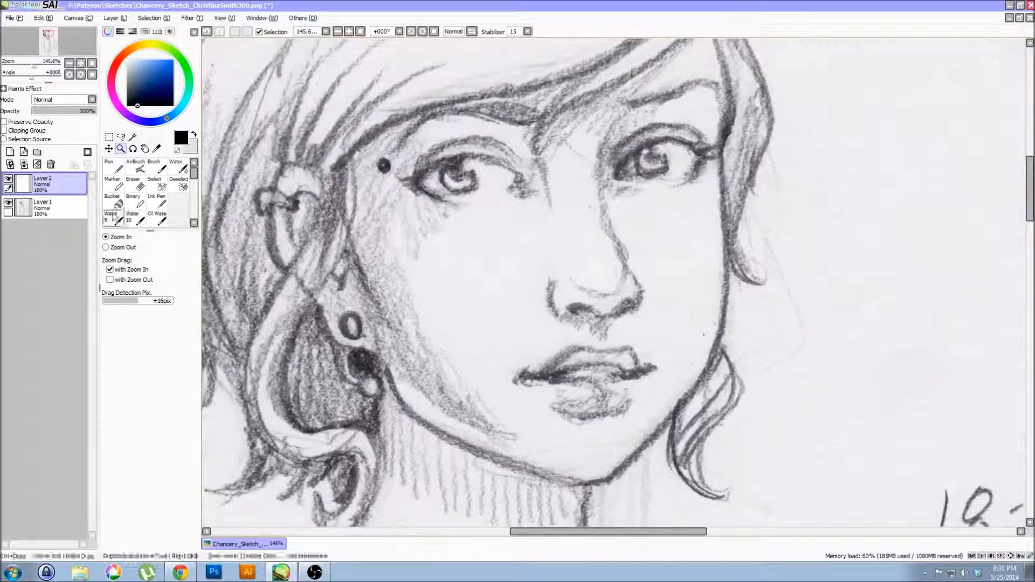
pyautogui.moveTo(440, 111); pyautogui.dragTo(833, 428)
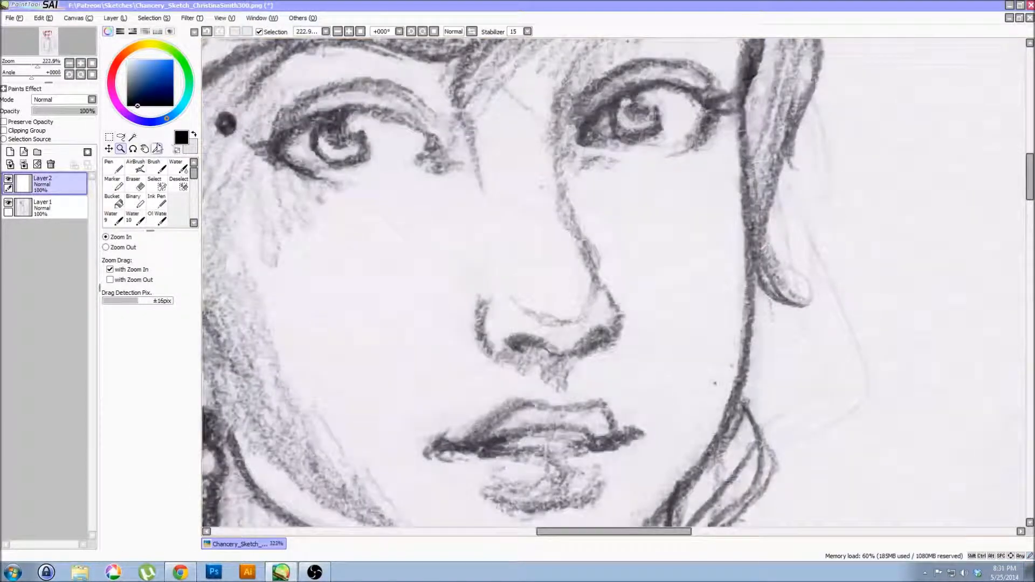
pyautogui.click(113, 166)
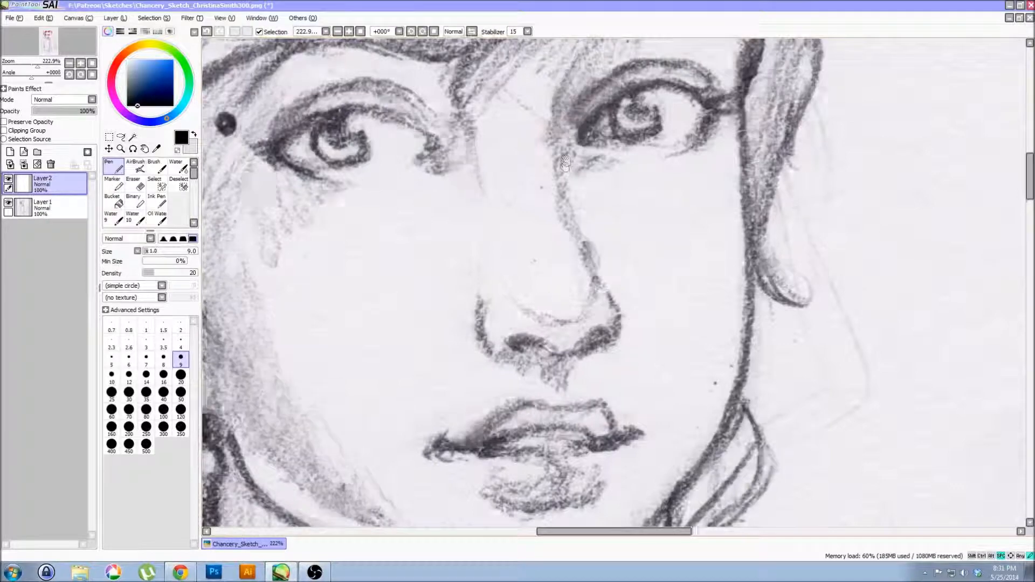
pyautogui.moveTo(566, 168); pyautogui.dragTo(498, 274)
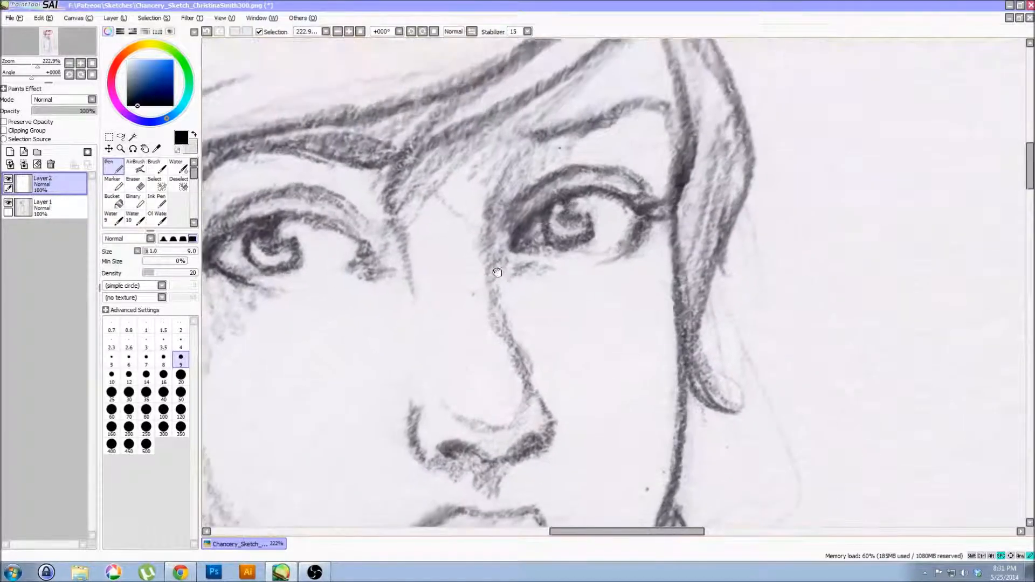
pyautogui.click(422, 32)
pyautogui.click(422, 33)
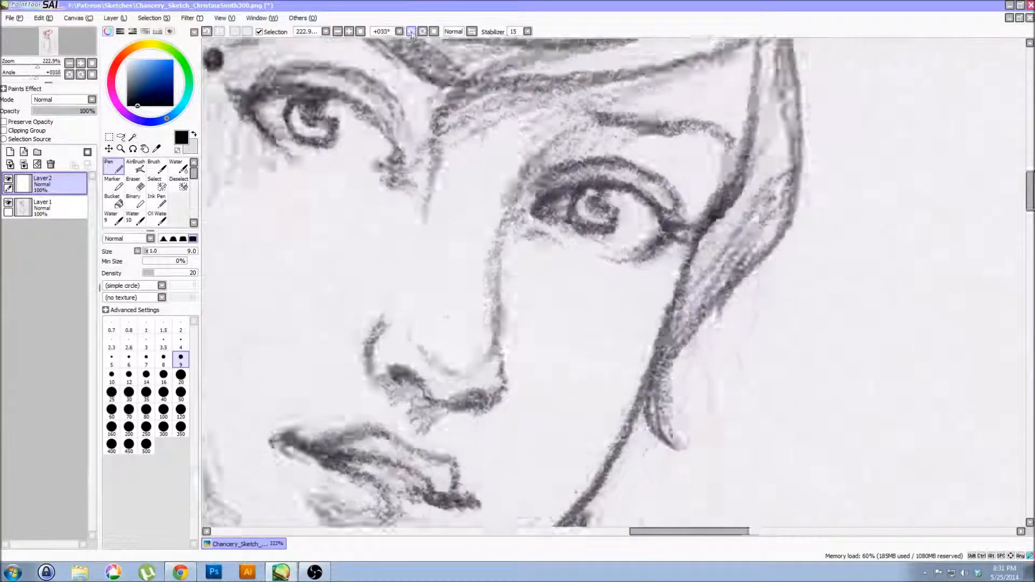
pyautogui.click(423, 32)
pyautogui.click(422, 33)
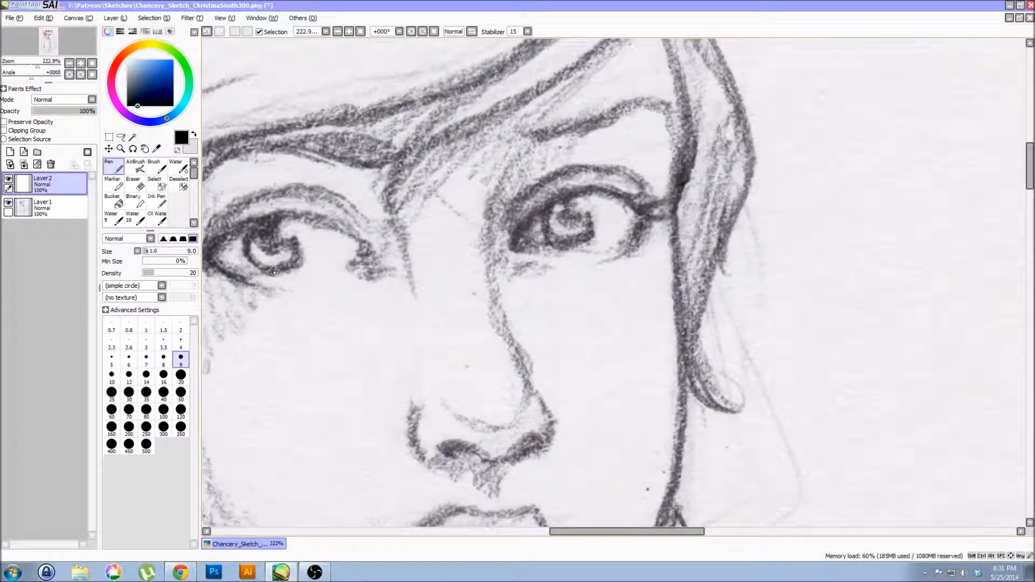
pyautogui.click(410, 31)
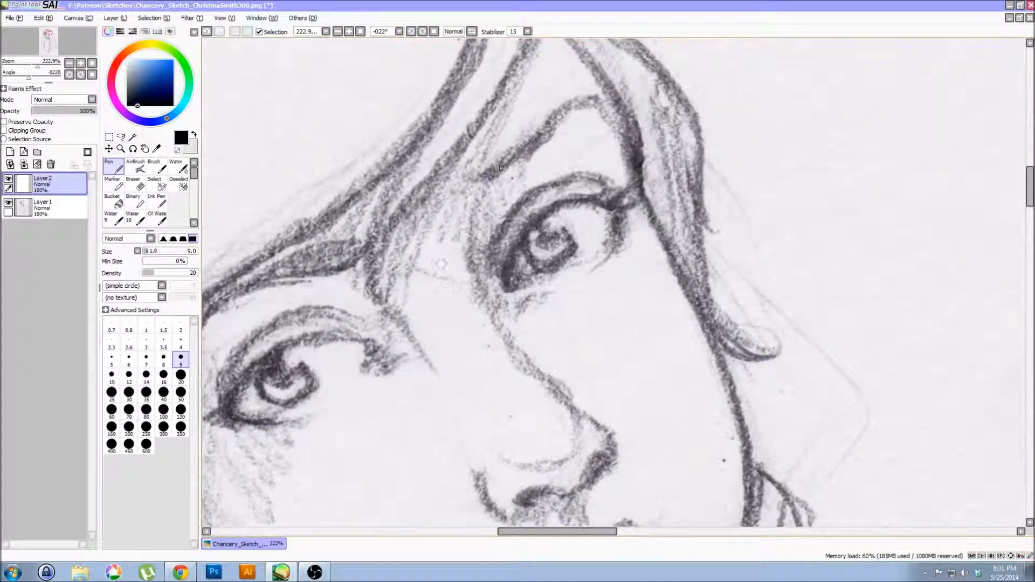
pyautogui.click(423, 31)
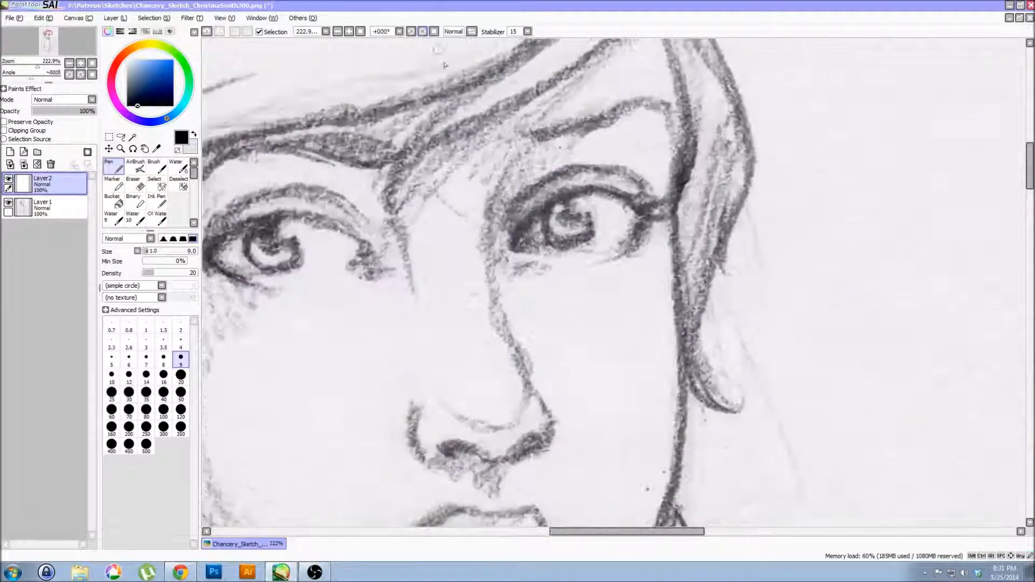
pyautogui.click(411, 31)
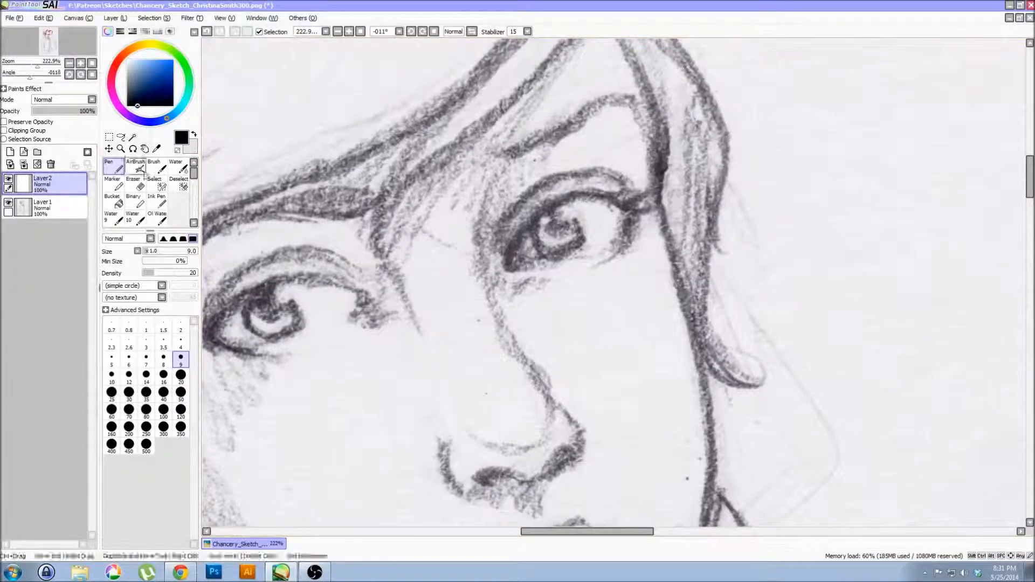
# Lower the sketch layer's opacity to 43% and make the empty upper layer active again
pyautogui.click(69, 205)
pyautogui.moveTo(76, 112); pyautogui.dragTo(60, 111)
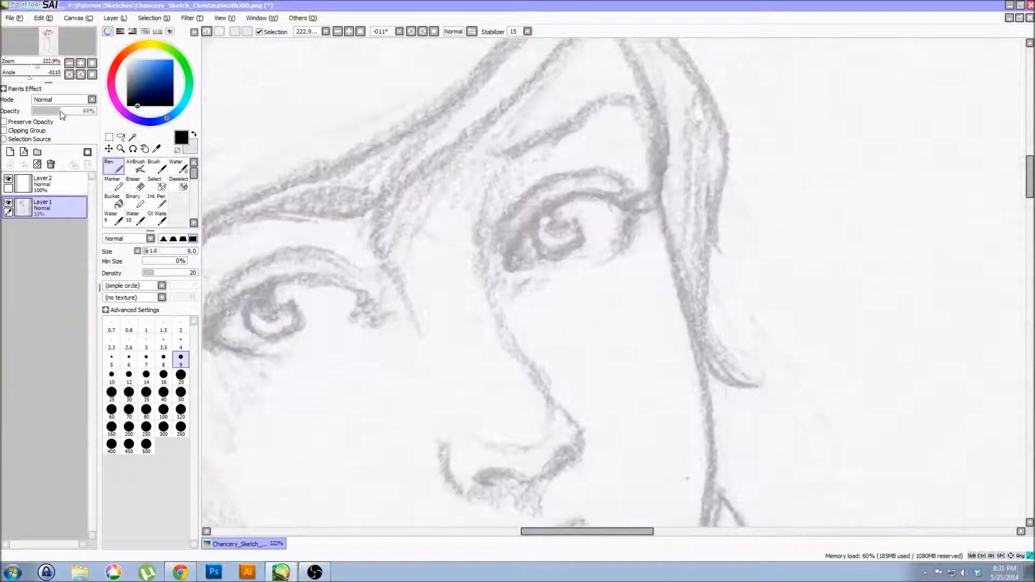
pyautogui.click(57, 184)
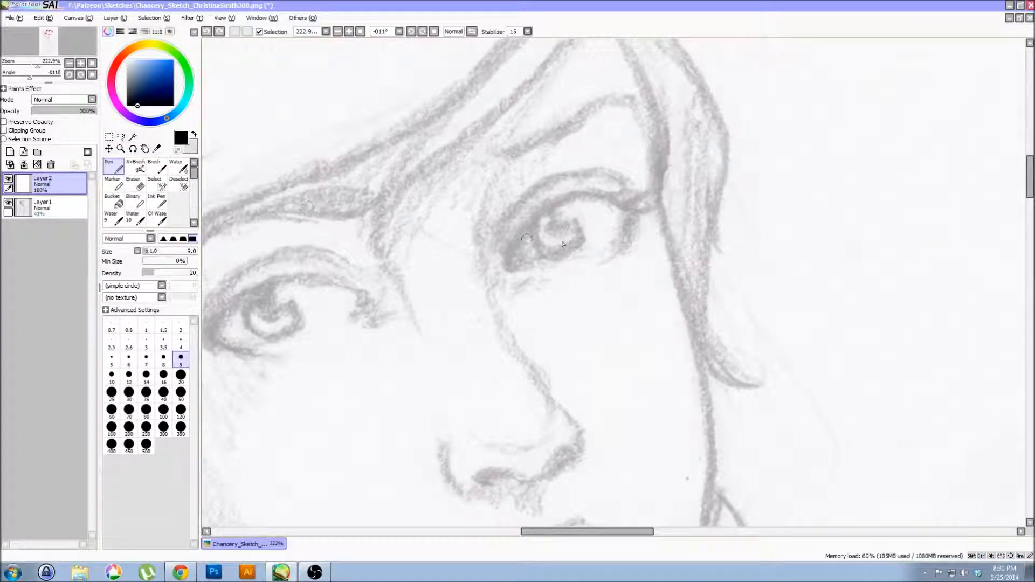
# Undo the faint test stroke on the eye and set the Pen's density to 100
pyautogui.moveTo(510, 258); pyautogui.dragTo(513, 263)
pyautogui.hotkey('ctrl', 'z')
pyautogui.moveTo(173, 274); pyautogui.dragTo(189, 275)
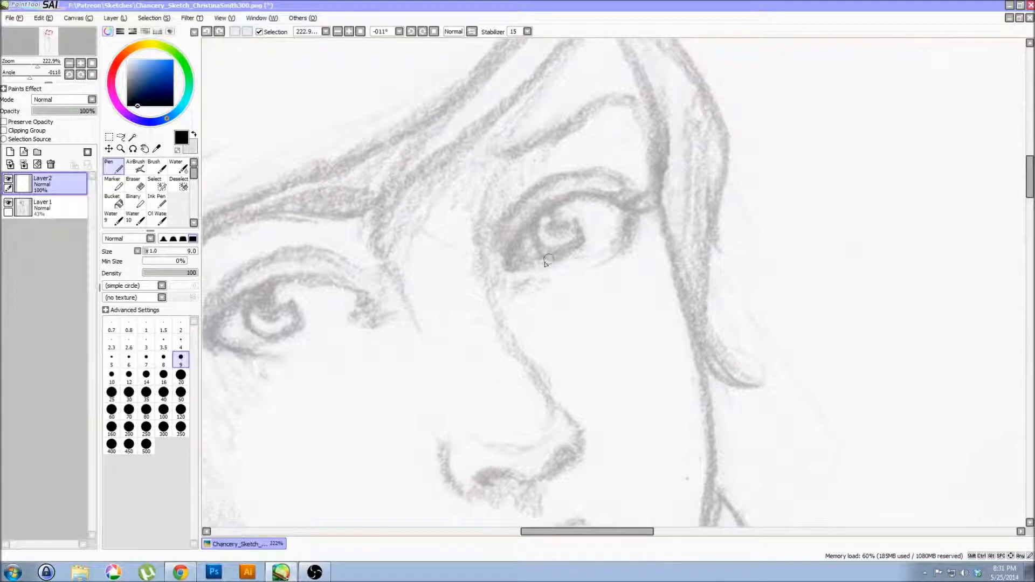
# Ink the upper lid line of the character's left eye with its inner corner and outer edge, redoing unsatisfactory strokes
pyautogui.moveTo(507, 258)
pyautogui.mouseDown()
pyautogui.moveTo(536, 223)
pyautogui.moveTo(613, 205)
pyautogui.mouseUp()
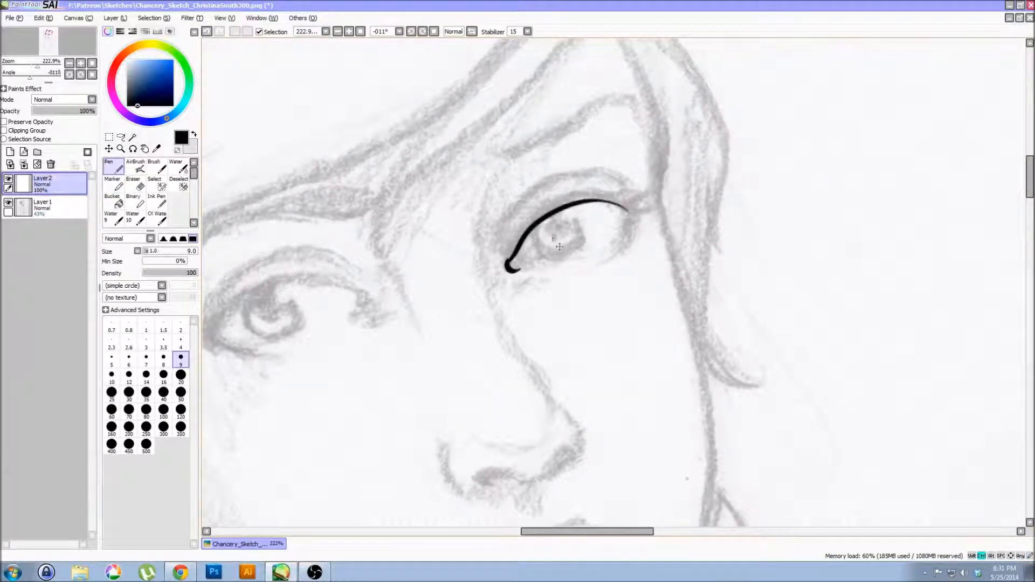
pyautogui.hotkey('ctrl', 'z')
pyautogui.hotkey('ctrl', 'z')
pyautogui.moveTo(504, 263)
pyautogui.mouseDown()
pyautogui.moveTo(530, 217)
pyautogui.moveTo(623, 217)
pyautogui.mouseUp()
pyautogui.hotkey('ctrl', 'z')
pyautogui.hotkey('ctrl', 'z')
pyautogui.moveTo(507, 268)
pyautogui.mouseDown()
pyautogui.moveTo(540, 210)
pyautogui.moveTo(616, 201)
pyautogui.moveTo(634, 214)
pyautogui.moveTo(620, 254)
pyautogui.mouseUp()
pyautogui.moveTo(627, 208); pyautogui.dragTo(615, 252)
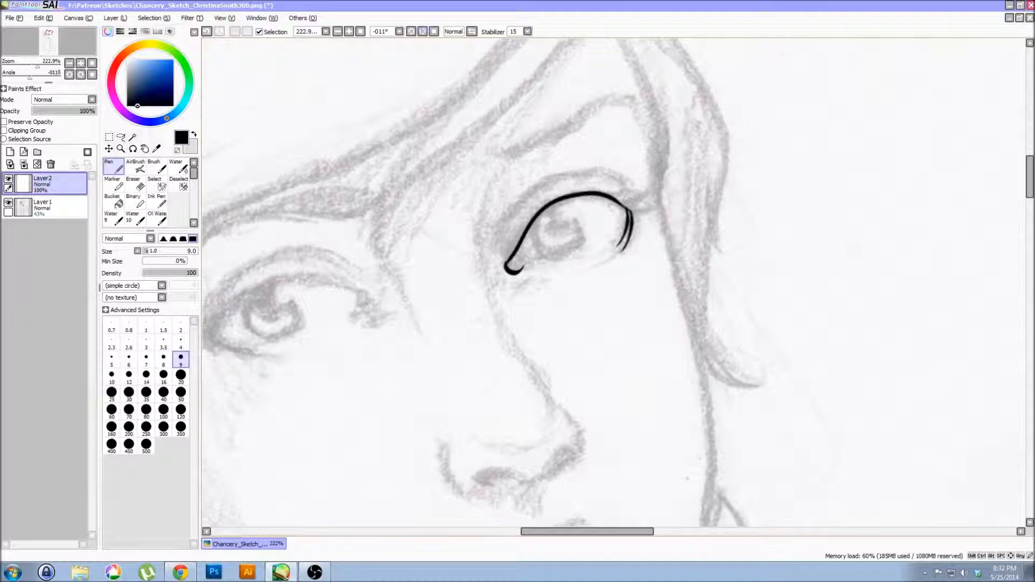
# Reset the canvas rotation and ink the left eye's iris with a black pupil and a round highlight
pyautogui.click(434, 32)
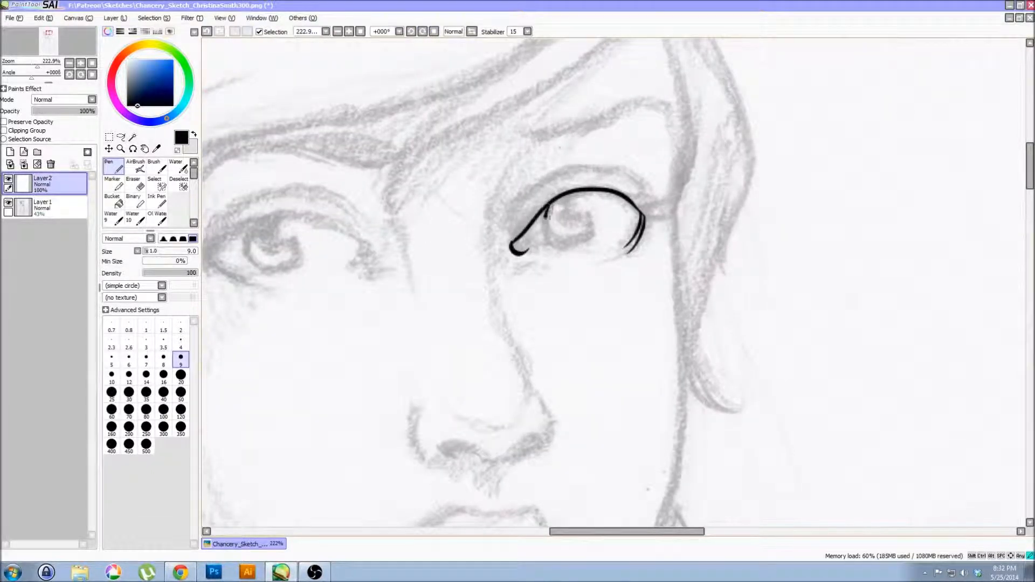
pyautogui.moveTo(555, 204)
pyautogui.mouseDown()
pyautogui.moveTo(584, 230)
pyautogui.moveTo(589, 211)
pyautogui.moveTo(598, 221)
pyautogui.moveTo(585, 216)
pyautogui.moveTo(567, 245)
pyautogui.moveTo(593, 208)
pyautogui.moveTo(578, 226)
pyautogui.moveTo(575, 217)
pyautogui.moveTo(565, 227)
pyautogui.moveTo(578, 219)
pyautogui.moveTo(565, 209)
pyautogui.moveTo(580, 193)
pyautogui.moveTo(545, 209)
pyautogui.moveTo(590, 200)
pyautogui.mouseUp()
pyautogui.hotkey('ctrl', 'z')
pyautogui.hotkey('ctrl', 'z')
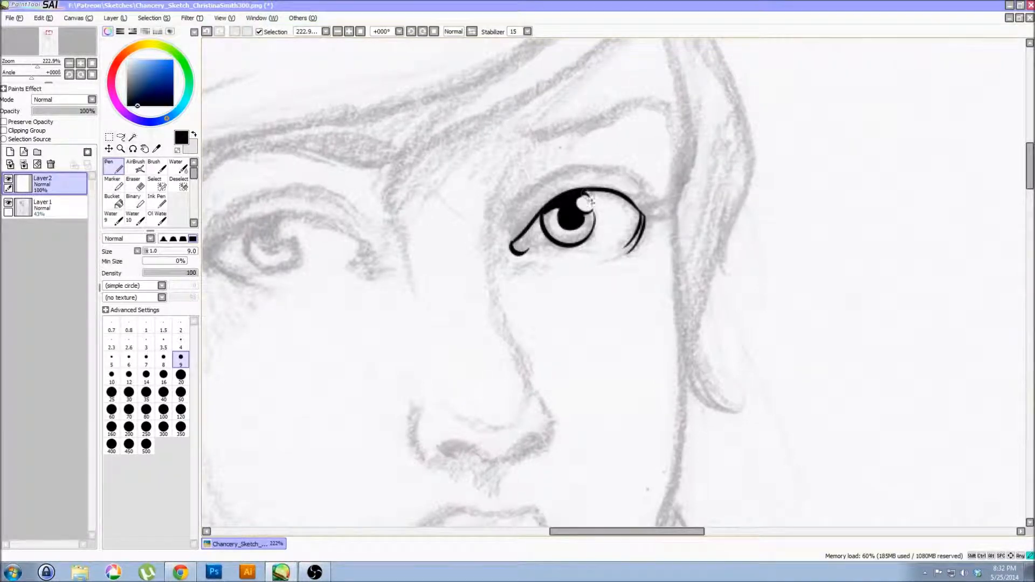
# Ink the lid crease above the left eye, adding outer lashes and a short line beneath the eye
pyautogui.moveTo(504, 231)
pyautogui.mouseDown()
pyautogui.moveTo(561, 174)
pyautogui.moveTo(645, 217)
pyautogui.mouseUp()
pyautogui.hotkey('ctrl', 'z')
pyautogui.moveTo(525, 201)
pyautogui.mouseDown()
pyautogui.moveTo(558, 176)
pyautogui.moveTo(641, 175)
pyautogui.moveTo(653, 202)
pyautogui.mouseUp()
pyautogui.hotkey('ctrl', 'z')
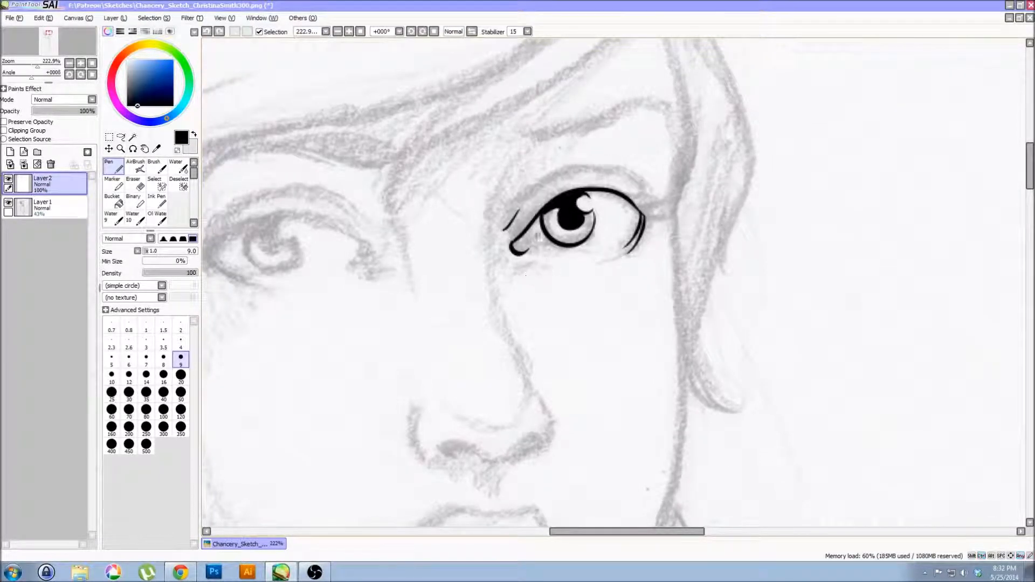
pyautogui.moveTo(527, 200)
pyautogui.mouseDown()
pyautogui.moveTo(573, 170)
pyautogui.moveTo(649, 207)
pyautogui.mouseUp()
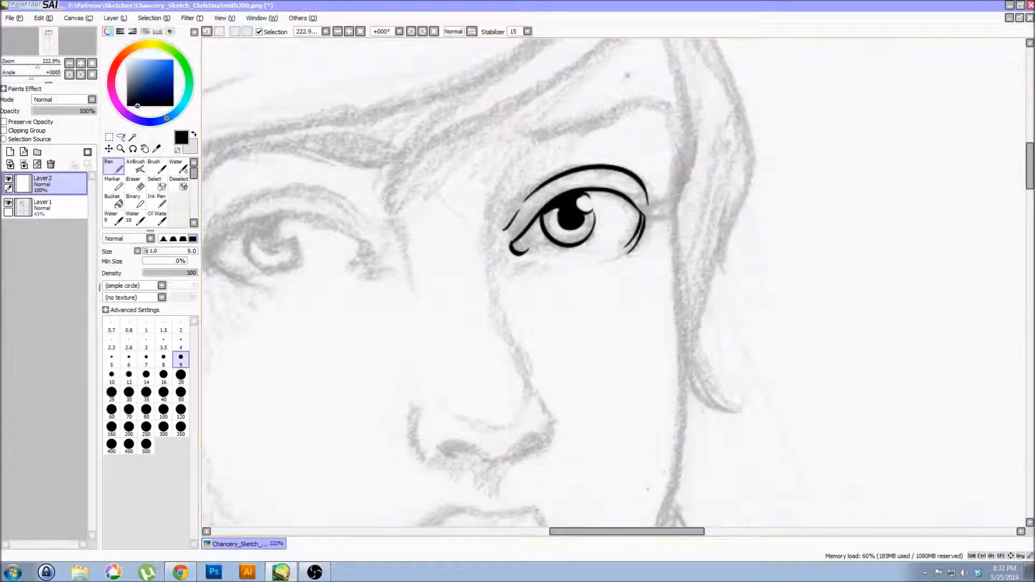
pyautogui.moveTo(523, 267); pyautogui.dragTo(546, 266)
pyautogui.moveTo(631, 210)
pyautogui.mouseDown()
pyautogui.moveTo(670, 203)
pyautogui.moveTo(670, 217)
pyautogui.moveTo(649, 188)
pyautogui.mouseUp()
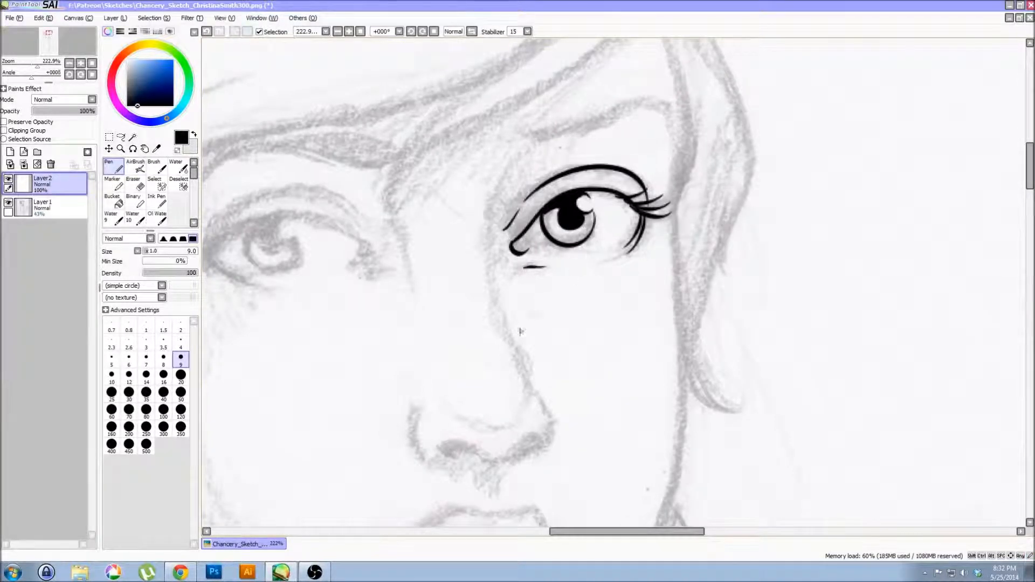
# Ink the underside of the nose with its nostrils and side curves, plus a small curved mark above the lips
pyautogui.moveTo(409, 280); pyautogui.dragTo(491, 93)
pyautogui.moveTo(521, 258)
pyautogui.mouseDown()
pyautogui.moveTo(614, 246)
pyautogui.moveTo(603, 251)
pyautogui.mouseUp()
pyautogui.hotkey('ctrl', 'z')
pyautogui.moveTo(493, 222); pyautogui.dragTo(527, 263)
pyautogui.moveTo(611, 195); pyautogui.dragTo(624, 243)
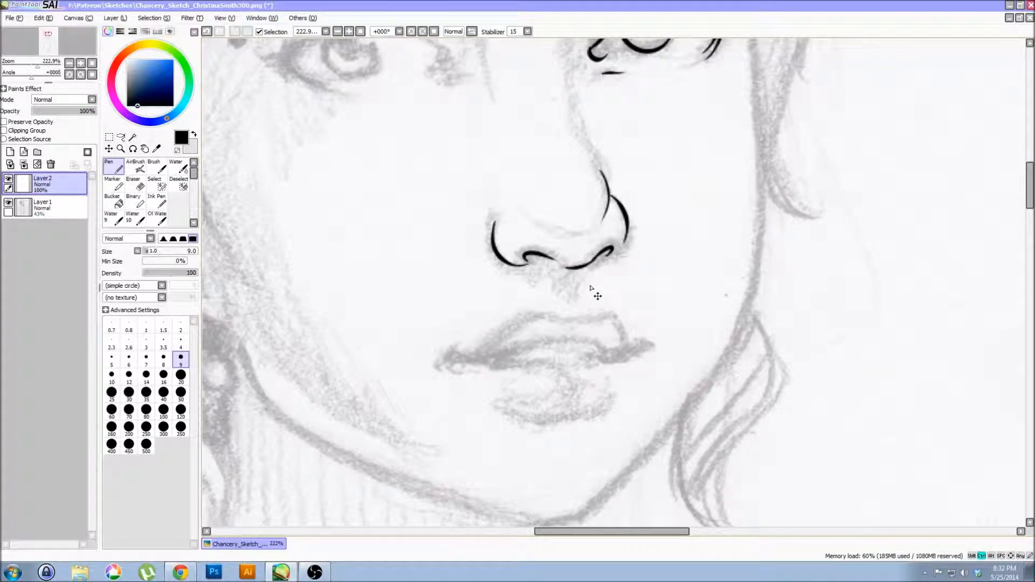
pyautogui.moveTo(561, 289); pyautogui.dragTo(579, 291)
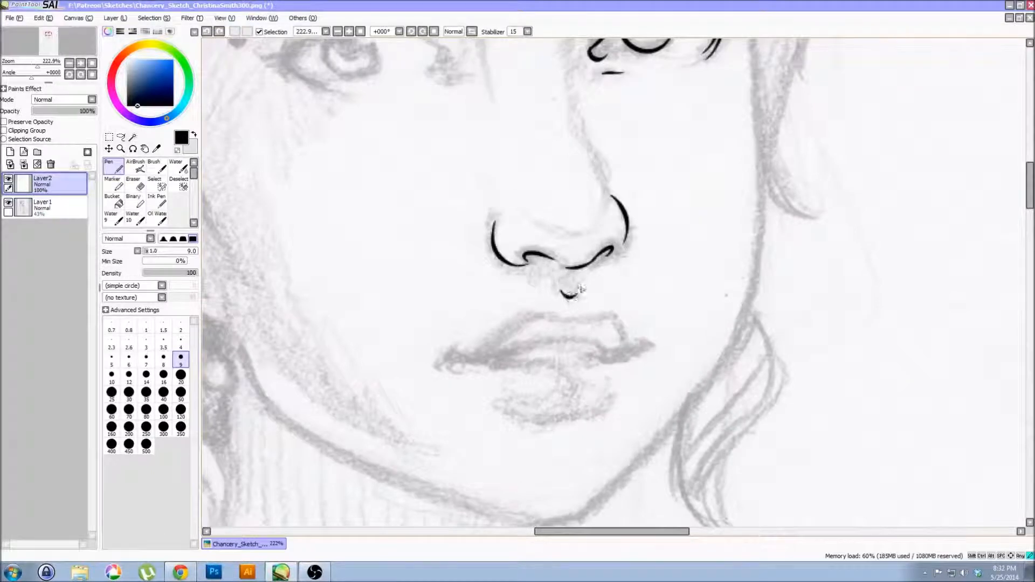
# Ink the mouth over the sketch, drawing the parting line and the outlines of the upper and lower lips
pyautogui.moveTo(430, 267); pyautogui.dragTo(494, 257)
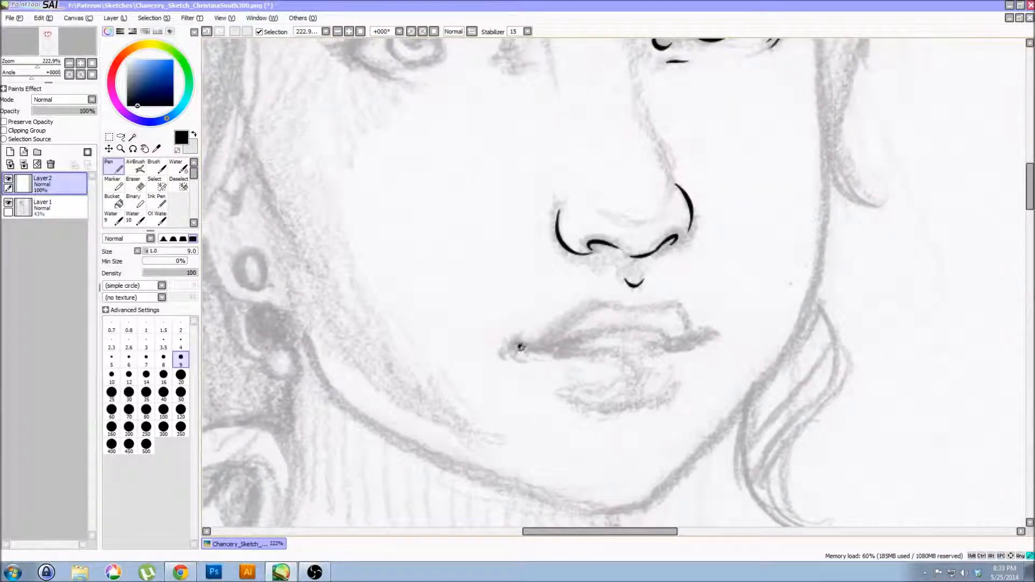
pyautogui.moveTo(519, 347)
pyautogui.mouseDown()
pyautogui.moveTo(600, 331)
pyautogui.moveTo(712, 333)
pyautogui.mouseUp()
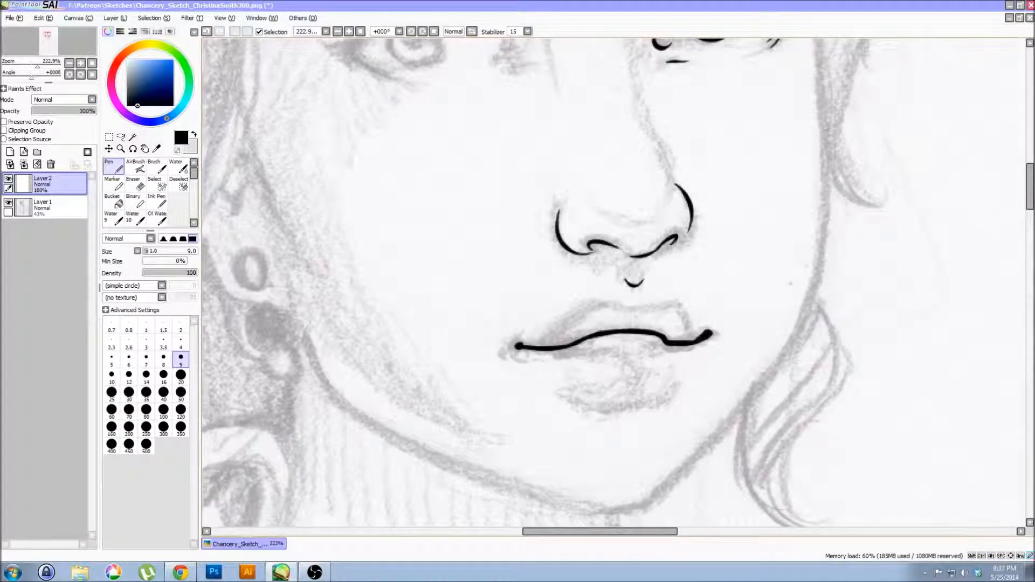
pyautogui.moveTo(538, 349)
pyautogui.mouseDown()
pyautogui.moveTo(610, 303)
pyautogui.moveTo(671, 304)
pyautogui.moveTo(703, 337)
pyautogui.mouseUp()
pyautogui.hotkey('ctrl', 'z')
pyautogui.moveTo(625, 305)
pyautogui.mouseDown()
pyautogui.moveTo(676, 305)
pyautogui.moveTo(688, 335)
pyautogui.mouseUp()
pyautogui.moveTo(560, 351); pyautogui.dragTo(611, 353)
pyautogui.moveTo(557, 387)
pyautogui.mouseDown()
pyautogui.moveTo(579, 401)
pyautogui.moveTo(673, 393)
pyautogui.mouseUp()
pyautogui.moveTo(562, 390)
pyautogui.mouseDown()
pyautogui.moveTo(667, 377)
pyautogui.moveTo(626, 396)
pyautogui.mouseUp()
# Try to ink the upper lid line of the character's right eye with the canvas unrotated
pyautogui.moveTo(485, 255)
pyautogui.mouseDown()
pyautogui.moveTo(483, 365)
pyautogui.moveTo(612, 446)
pyautogui.mouseUp()
pyautogui.moveTo(485, 246)
pyautogui.mouseDown()
pyautogui.moveTo(503, 214)
pyautogui.moveTo(591, 211)
pyautogui.moveTo(619, 247)
pyautogui.mouseUp()
pyautogui.hotkey('ctrl', 'z')
pyautogui.moveTo(479, 247)
pyautogui.mouseDown()
pyautogui.moveTo(520, 207)
pyautogui.moveTo(623, 232)
pyautogui.moveTo(587, 202)
pyautogui.moveTo(623, 227)
pyautogui.mouseUp()
pyautogui.hotkey('ctrl', 'z')
pyautogui.hotkey('ctrl', 'z')
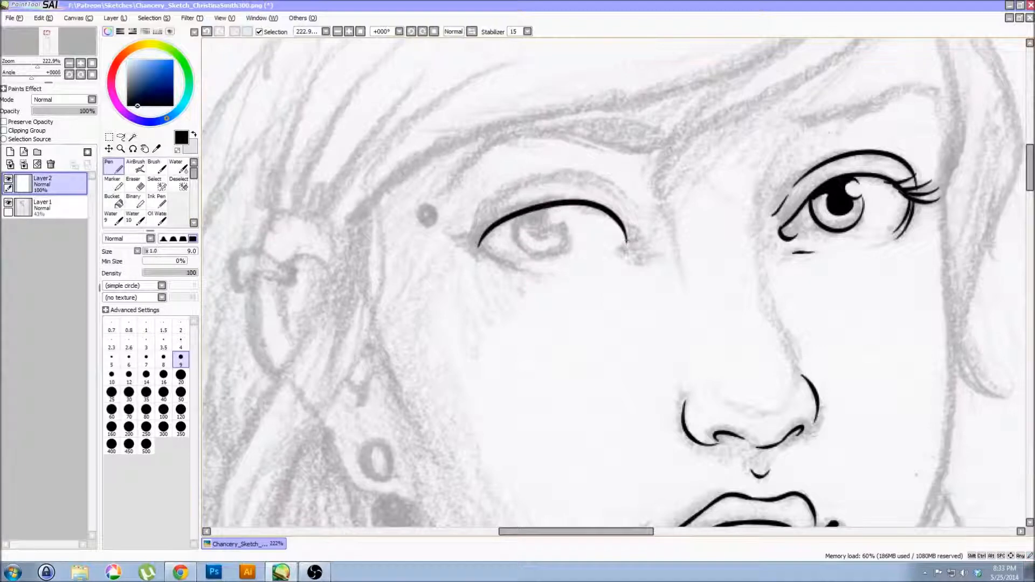
pyautogui.hotkey('ctrl', 'z')
# Rotate the canvas to -22° and try to ink the right eye's upper lid line and inner corner
pyautogui.click(424, 32)
pyautogui.click(424, 32)
pyautogui.click(424, 33)
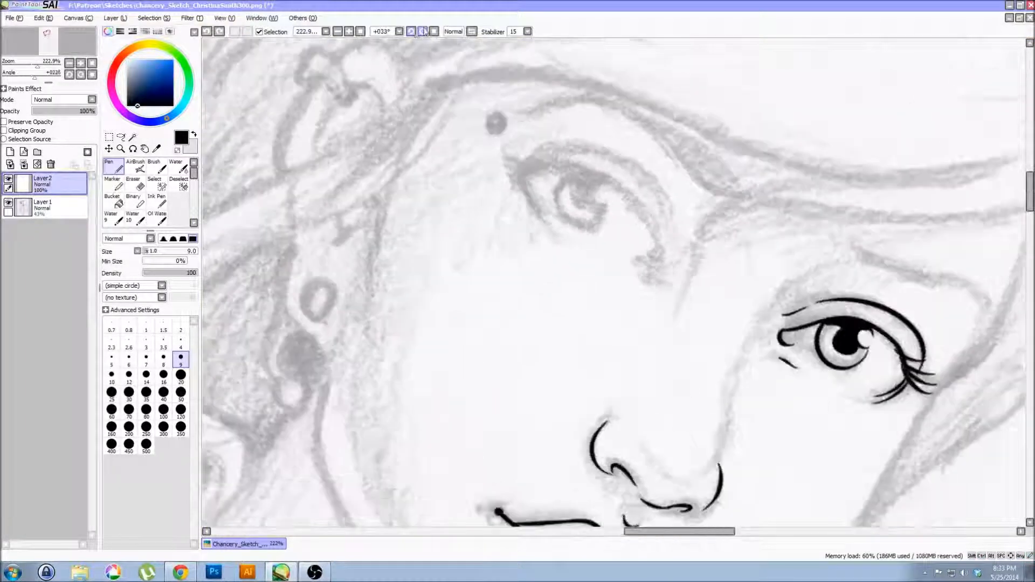
pyautogui.click(411, 32)
pyautogui.click(411, 32)
pyautogui.click(411, 32)
pyautogui.click(411, 31)
pyautogui.click(411, 32)
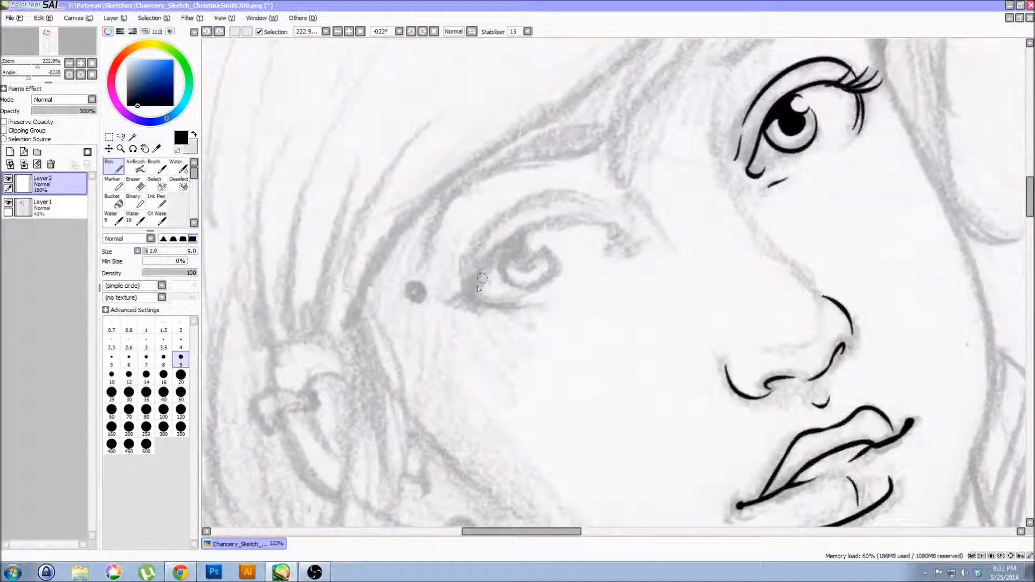
pyautogui.moveTo(476, 300)
pyautogui.mouseDown()
pyautogui.moveTo(477, 278)
pyautogui.moveTo(574, 231)
pyautogui.moveTo(598, 236)
pyautogui.moveTo(491, 266)
pyautogui.moveTo(612, 237)
pyautogui.mouseUp()
pyautogui.hotkey('ctrl', 'z')
pyautogui.hotkey('ctrl', 'z')
pyautogui.moveTo(478, 299)
pyautogui.mouseDown()
pyautogui.moveTo(518, 233)
pyautogui.moveTo(623, 226)
pyautogui.mouseUp()
pyautogui.hotkey('ctrl', 'z')
pyautogui.moveTo(480, 299)
pyautogui.mouseDown()
pyautogui.moveTo(550, 216)
pyautogui.moveTo(609, 237)
pyautogui.moveTo(485, 277)
pyautogui.moveTo(605, 238)
pyautogui.moveTo(608, 226)
pyautogui.moveTo(614, 241)
pyautogui.mouseUp()
pyautogui.hotkey('ctrl', 'z')
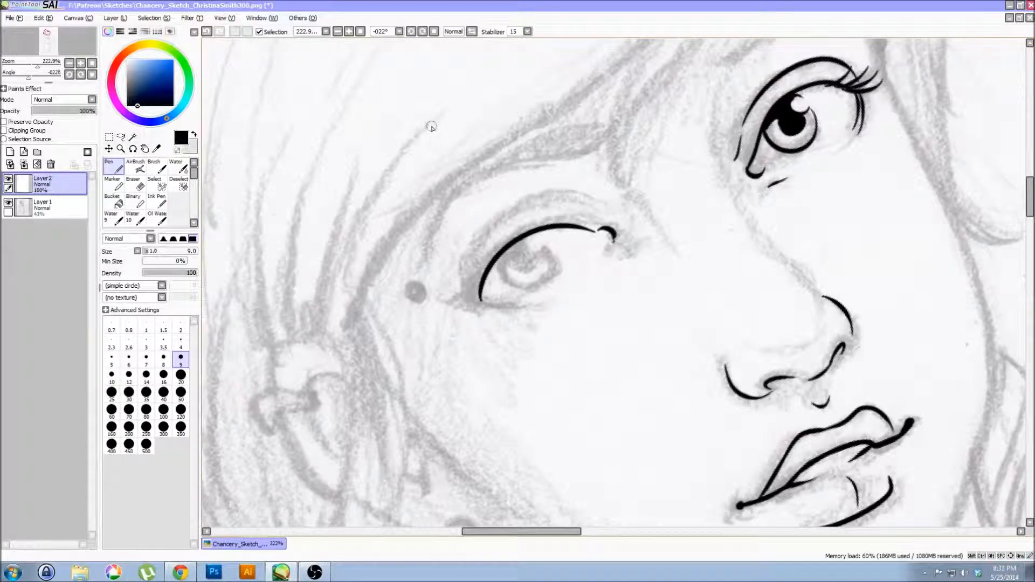
# Reset the canvas rotation and undo the strokes on the right eye's upper lid and inner corner
pyautogui.click(422, 31)
pyautogui.moveTo(538, 288); pyautogui.dragTo(417, 253)
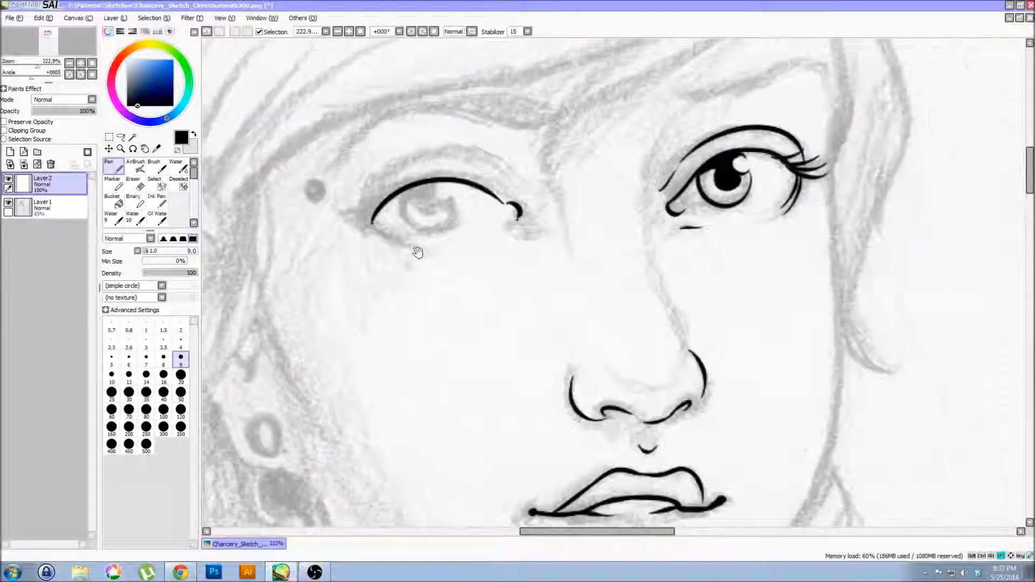
pyautogui.hotkey('ctrl', 'z')
pyautogui.hotkey('ctrl', 'z')
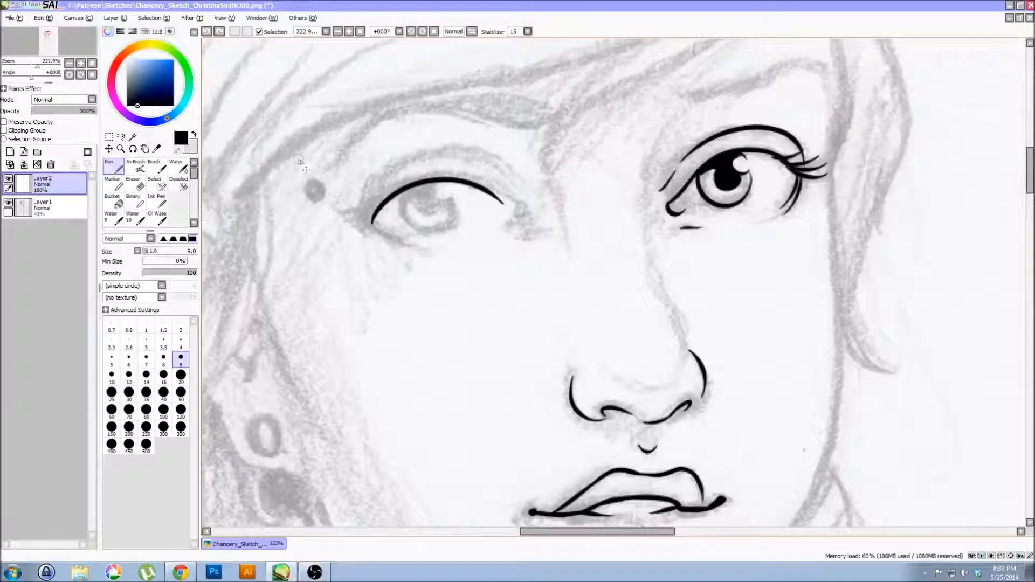
pyautogui.hotkey('ctrl', 'z')
# Ink the right eye's upper lid as one smooth arc down to the inner corner, replacing unsatisfactory attempts
pyautogui.moveTo(365, 217); pyautogui.dragTo(536, 207)
pyautogui.hotkey('ctrl', 'z')
pyautogui.moveTo(367, 218)
pyautogui.mouseDown()
pyautogui.moveTo(436, 177)
pyautogui.moveTo(526, 205)
pyautogui.mouseUp()
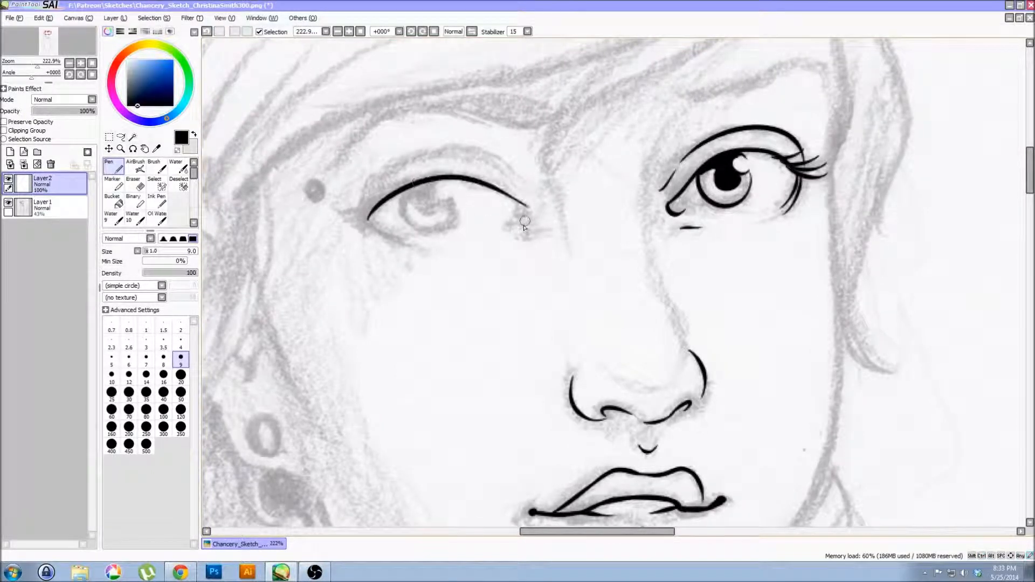
pyautogui.hotkey('ctrl', 'z')
pyautogui.moveTo(371, 218); pyautogui.dragTo(519, 217)
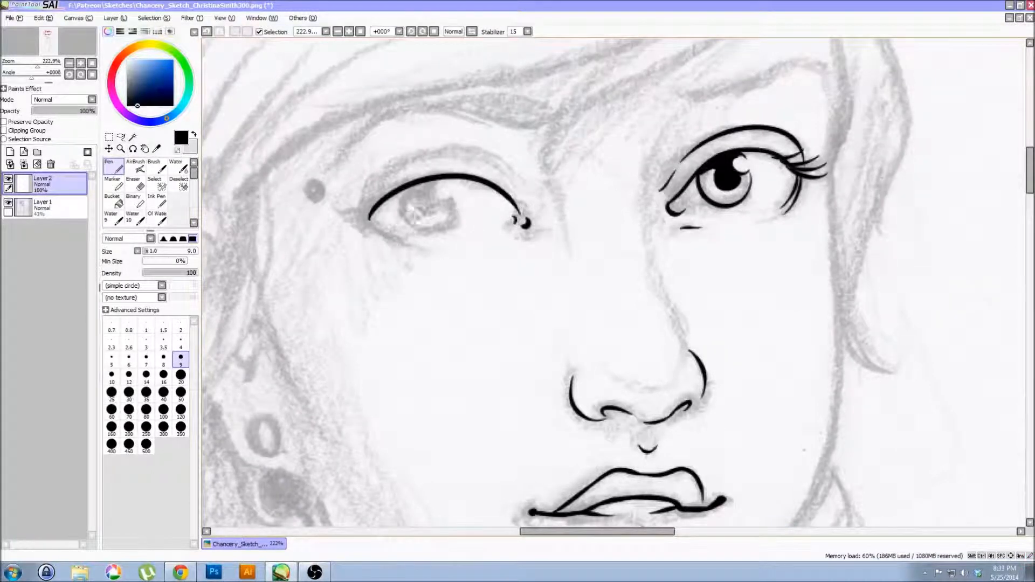
# Ink the right eye's iris outline and solid black pupil beneath the upper lid, leaving a rounded highlight
pyautogui.moveTo(408, 190); pyautogui.dragTo(456, 218)
pyautogui.hotkey('ctrl', 'z')
pyautogui.moveTo(408, 190)
pyautogui.mouseDown()
pyautogui.moveTo(440, 220)
pyautogui.moveTo(453, 202)
pyautogui.moveTo(408, 212)
pyautogui.moveTo(460, 202)
pyautogui.moveTo(448, 185)
pyautogui.moveTo(426, 190)
pyautogui.moveTo(412, 189)
pyautogui.mouseUp()
pyautogui.hotkey('ctrl', 'z')
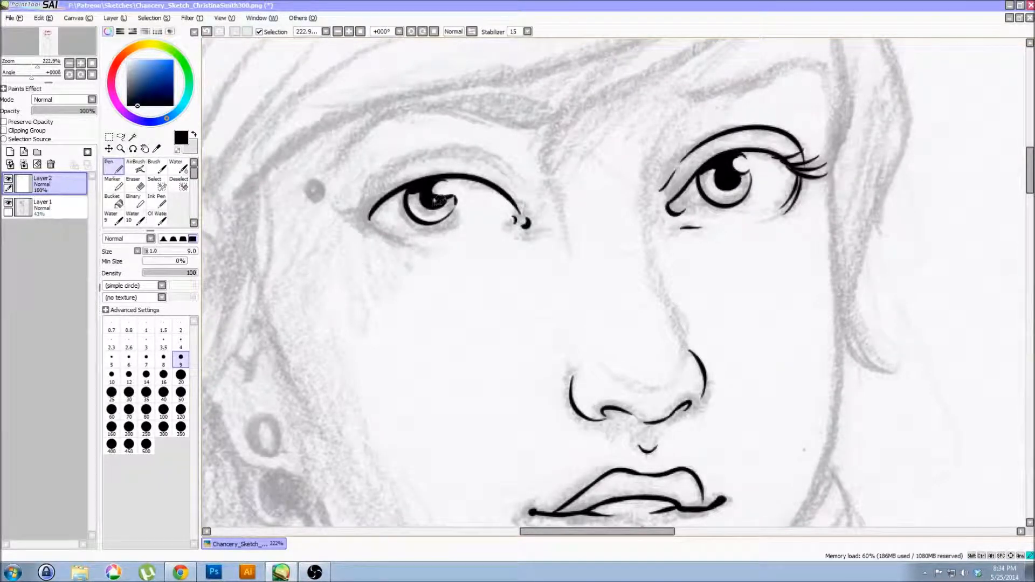
# Ink the right eye's lower lid as a short curve from the outer corner and add the outer-corner lash flick
pyautogui.moveTo(370, 218); pyautogui.dragTo(425, 239)
pyautogui.hotkey('ctrl', 'z')
pyautogui.moveTo(370, 218); pyautogui.dragTo(430, 242)
pyautogui.moveTo(372, 218); pyautogui.dragTo(428, 232)
pyautogui.hotkey('ctrl', 'z')
pyautogui.hotkey('ctrl', 'z')
pyautogui.moveTo(370, 218); pyautogui.dragTo(433, 237)
pyautogui.moveTo(373, 214)
pyautogui.mouseDown()
pyautogui.moveTo(330, 215)
pyautogui.moveTo(358, 190)
pyautogui.mouseUp()
pyautogui.hotkey('ctrl', 'z')
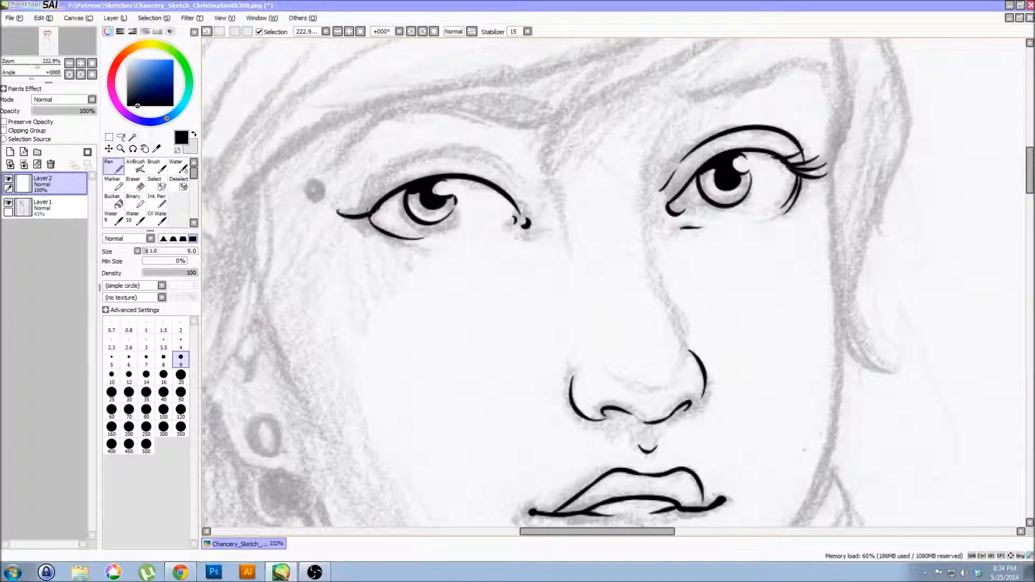
# Ink the right eye's upper eyelid crease as one arc parallel to the lid, with lashes at the outer corner
pyautogui.moveTo(389, 199)
pyautogui.mouseDown()
pyautogui.moveTo(457, 153)
pyautogui.moveTo(525, 188)
pyautogui.mouseUp()
pyautogui.hotkey('ctrl', 'z')
pyautogui.moveTo(370, 200)
pyautogui.mouseDown()
pyautogui.moveTo(439, 158)
pyautogui.moveTo(510, 184)
pyautogui.mouseUp()
pyautogui.hotkey('ctrl', 'z')
pyautogui.moveTo(370, 200)
pyautogui.mouseDown()
pyautogui.moveTo(432, 151)
pyautogui.moveTo(515, 183)
pyautogui.mouseUp()
pyautogui.hotkey('ctrl', 'z')
pyautogui.moveTo(368, 202)
pyautogui.mouseDown()
pyautogui.moveTo(416, 163)
pyautogui.moveTo(514, 188)
pyautogui.mouseUp()
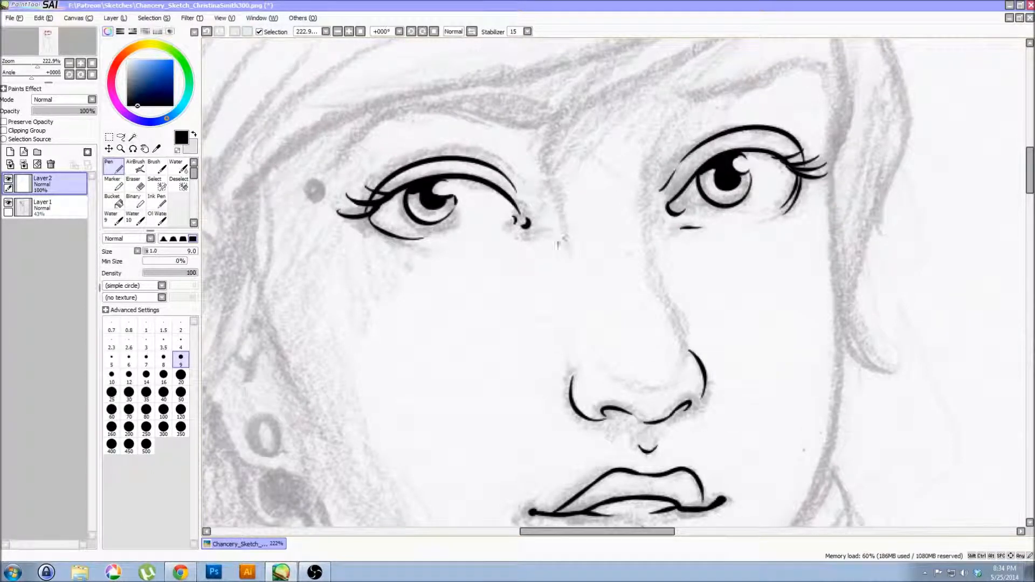
# Ink the left eyebrow's main arched line from its inner end over the eye to the outer tip
pyautogui.moveTo(534, 277); pyautogui.dragTo(469, 277)
pyautogui.moveTo(427, 227); pyautogui.dragTo(449, 220)
pyautogui.hotkey('ctrl', 'z')
pyautogui.moveTo(535, 176)
pyautogui.mouseDown()
pyautogui.moveTo(536, 272)
pyautogui.moveTo(630, 193)
pyautogui.moveTo(689, 171)
pyautogui.moveTo(771, 194)
pyautogui.mouseUp()
pyautogui.hotkey('ctrl', 'z')
pyautogui.moveTo(621, 192); pyautogui.dragTo(765, 203)
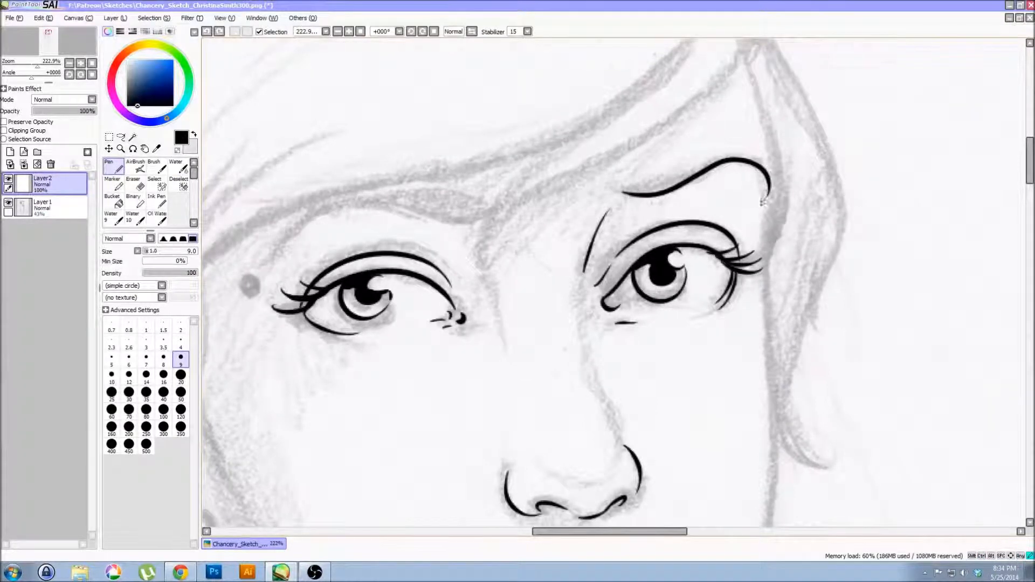
# Ink the left eyebrow's upper contour so it closes the inner end and merges into the arch
pyautogui.moveTo(632, 192)
pyautogui.mouseDown()
pyautogui.moveTo(671, 174)
pyautogui.moveTo(768, 172)
pyautogui.moveTo(776, 191)
pyautogui.mouseUp()
pyautogui.hotkey('ctrl', 'z')
pyautogui.moveTo(625, 196)
pyautogui.mouseDown()
pyautogui.moveTo(715, 158)
pyautogui.moveTo(769, 166)
pyautogui.moveTo(771, 204)
pyautogui.mouseUp()
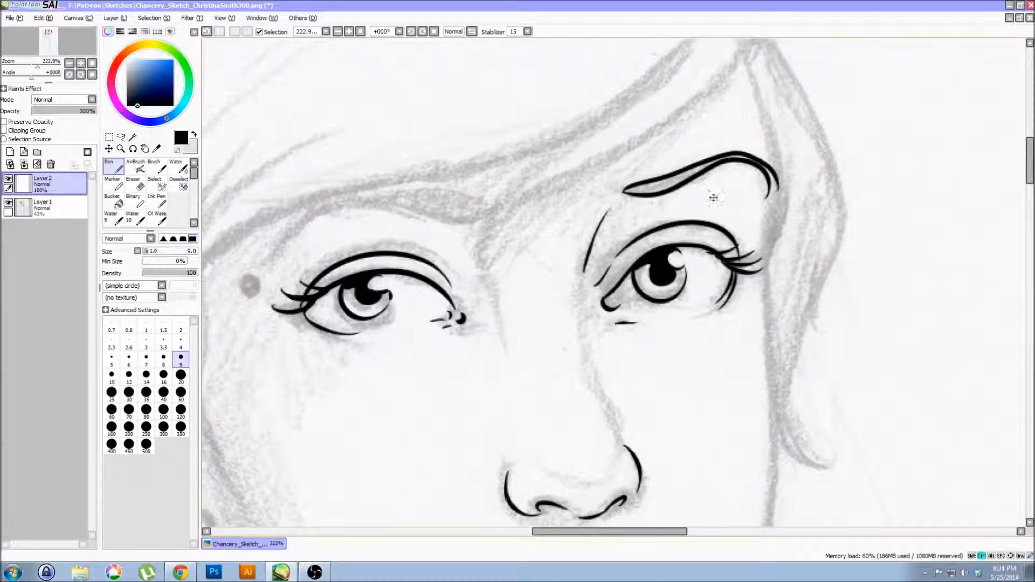
pyautogui.hotkey('ctrl', 'z')
pyautogui.moveTo(628, 191)
pyautogui.mouseDown()
pyautogui.moveTo(702, 164)
pyautogui.moveTo(772, 195)
pyautogui.mouseUp()
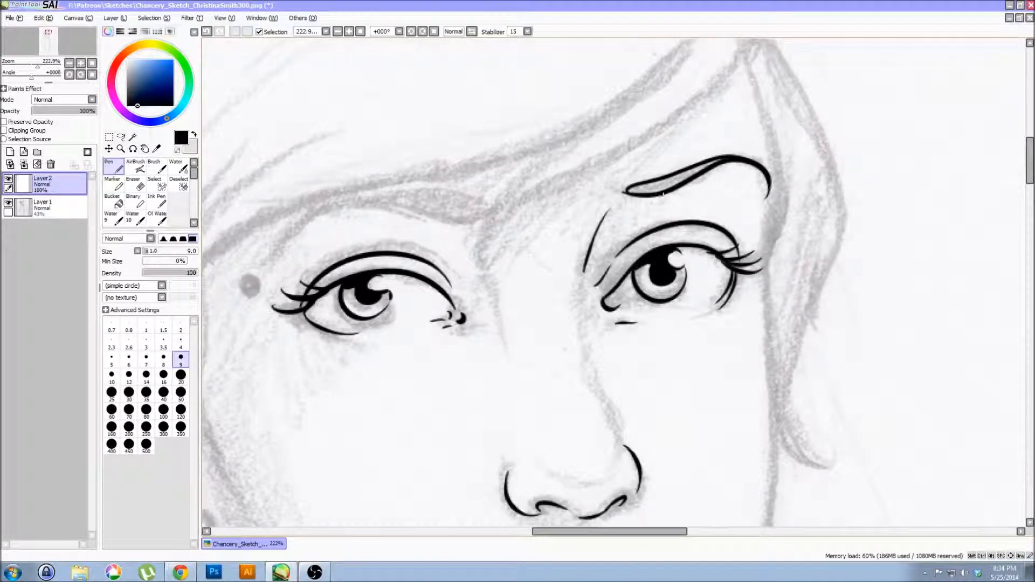
# Ink the round stud on the earlobe and the curved lower edge of the lobe beneath it
pyautogui.moveTo(548, 200); pyautogui.dragTo(577, 293)
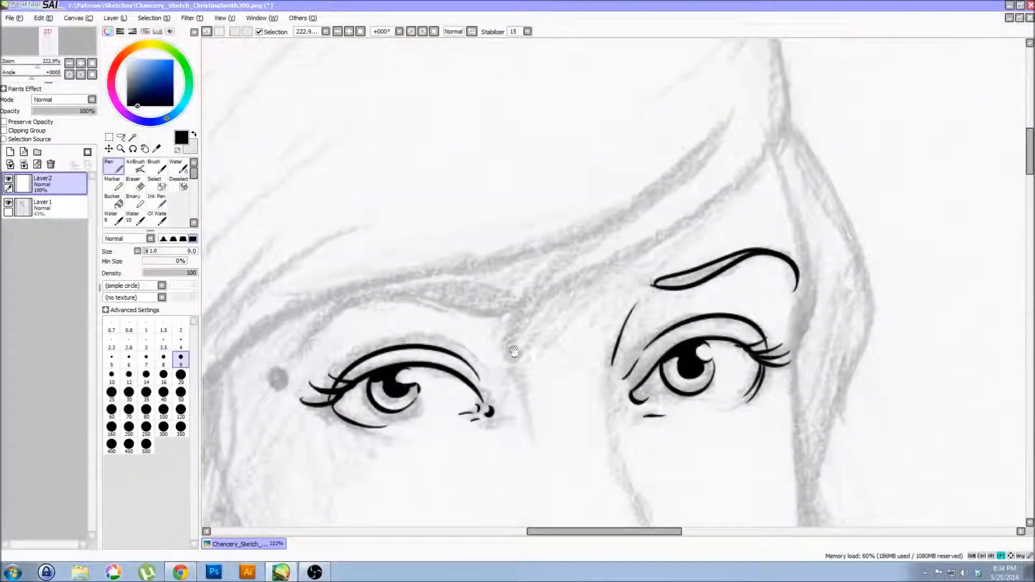
pyautogui.moveTo(512, 371); pyautogui.dragTo(520, 400)
pyautogui.moveTo(469, 347)
pyautogui.mouseDown()
pyautogui.moveTo(488, 326)
pyautogui.moveTo(558, 356)
pyautogui.moveTo(451, 276)
pyautogui.moveTo(580, 313)
pyautogui.mouseUp()
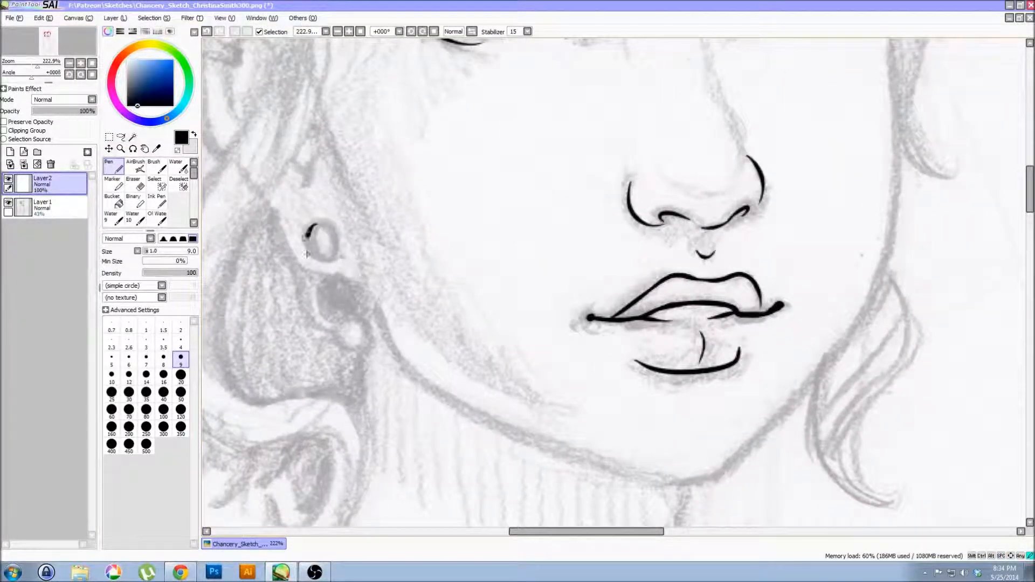
pyautogui.moveTo(307, 253); pyautogui.dragTo(320, 237)
pyautogui.moveTo(270, 204)
pyautogui.mouseDown()
pyautogui.moveTo(309, 268)
pyautogui.moveTo(362, 272)
pyautogui.mouseUp()
pyautogui.hotkey('ctrl', 'z')
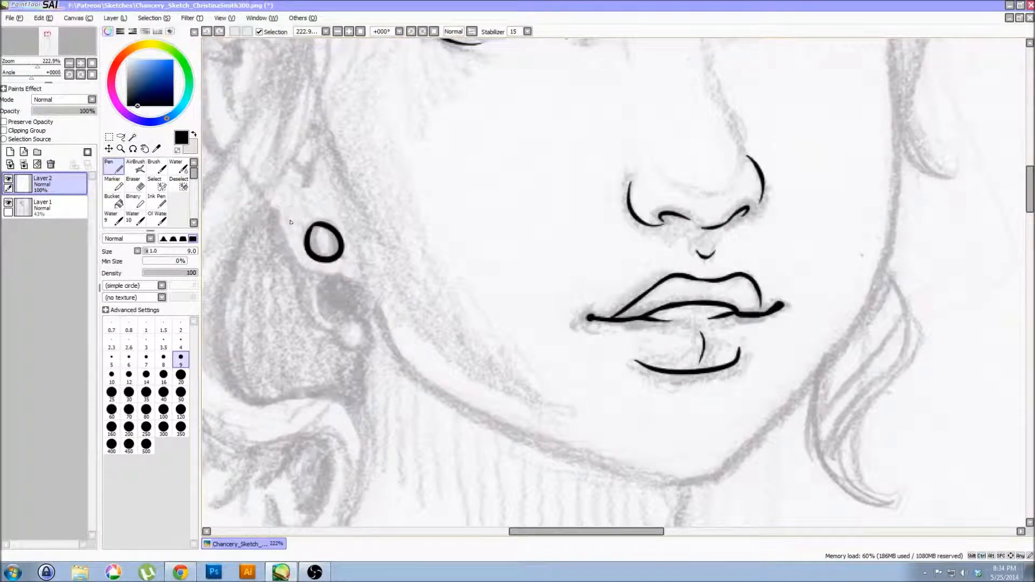
pyautogui.moveTo(270, 206)
pyautogui.mouseDown()
pyautogui.moveTo(322, 273)
pyautogui.moveTo(364, 282)
pyautogui.mouseUp()
pyautogui.hotkey('ctrl', 'z')
pyautogui.moveTo(269, 203)
pyautogui.mouseDown()
pyautogui.moveTo(292, 238)
pyautogui.moveTo(367, 285)
pyautogui.moveTo(377, 276)
pyautogui.moveTo(381, 315)
pyautogui.moveTo(406, 370)
pyautogui.moveTo(446, 396)
pyautogui.moveTo(575, 448)
pyautogui.mouseUp()
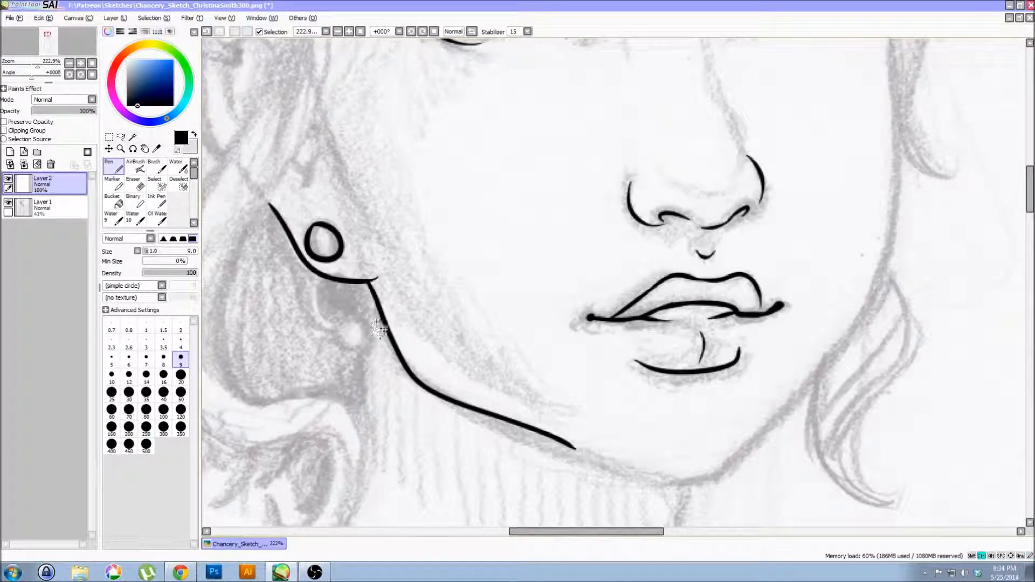
# Try to ink the jawline from the earlobe down and around the chin
pyautogui.hotkey('ctrl', 'z')
pyautogui.moveTo(368, 283)
pyautogui.mouseDown()
pyautogui.moveTo(426, 385)
pyautogui.moveTo(488, 416)
pyautogui.moveTo(627, 469)
pyautogui.moveTo(693, 475)
pyautogui.moveTo(721, 462)
pyautogui.mouseUp()
pyautogui.hotkey('ctrl', 'z')
pyautogui.moveTo(365, 281)
pyautogui.mouseDown()
pyautogui.moveTo(401, 352)
pyautogui.moveTo(477, 415)
pyautogui.mouseUp()
pyautogui.hotkey('ctrl', 'z')
pyautogui.moveTo(367, 281)
pyautogui.mouseDown()
pyautogui.moveTo(403, 360)
pyautogui.moveTo(547, 452)
pyautogui.moveTo(642, 481)
pyautogui.moveTo(725, 478)
pyautogui.moveTo(870, 321)
pyautogui.moveTo(894, 254)
pyautogui.moveTo(859, 89)
pyautogui.mouseUp()
pyautogui.hotkey('ctrl', 'z')
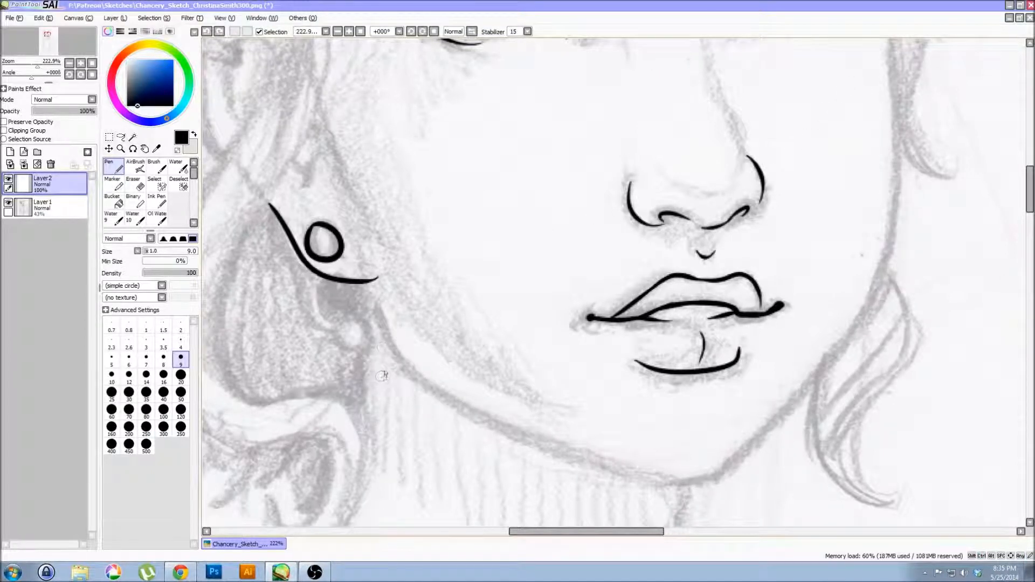
# Ink the curved double-lined earring hanging below the earlobe and the round bead at its end
pyautogui.moveTo(319, 286); pyautogui.dragTo(344, 322)
pyautogui.moveTo(310, 275)
pyautogui.mouseDown()
pyautogui.moveTo(312, 310)
pyautogui.moveTo(336, 322)
pyautogui.mouseUp()
pyautogui.moveTo(339, 323)
pyautogui.mouseDown()
pyautogui.moveTo(349, 347)
pyautogui.moveTo(350, 318)
pyautogui.mouseUp()
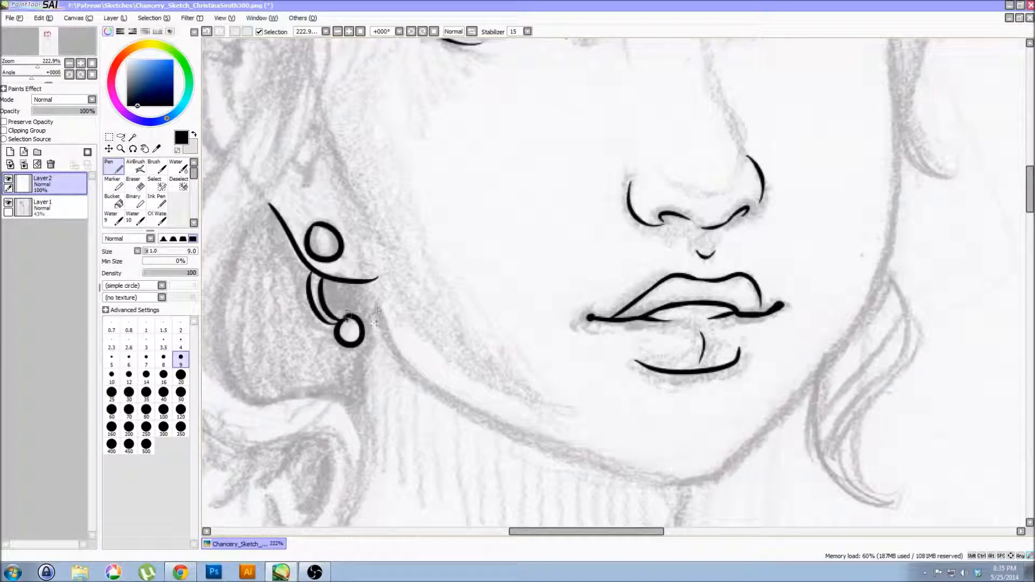
# Ink the swept fringe strand above the left eyebrow with two long curves meeting in a point between the eyes
pyautogui.moveTo(641, 272)
pyautogui.mouseDown()
pyautogui.moveTo(674, 345)
pyautogui.moveTo(651, 357)
pyautogui.moveTo(453, 272)
pyautogui.moveTo(464, 402)
pyautogui.mouseUp()
pyautogui.moveTo(371, 253)
pyautogui.mouseDown()
pyautogui.moveTo(377, 384)
pyautogui.moveTo(630, 218)
pyautogui.moveTo(627, 114)
pyautogui.mouseUp()
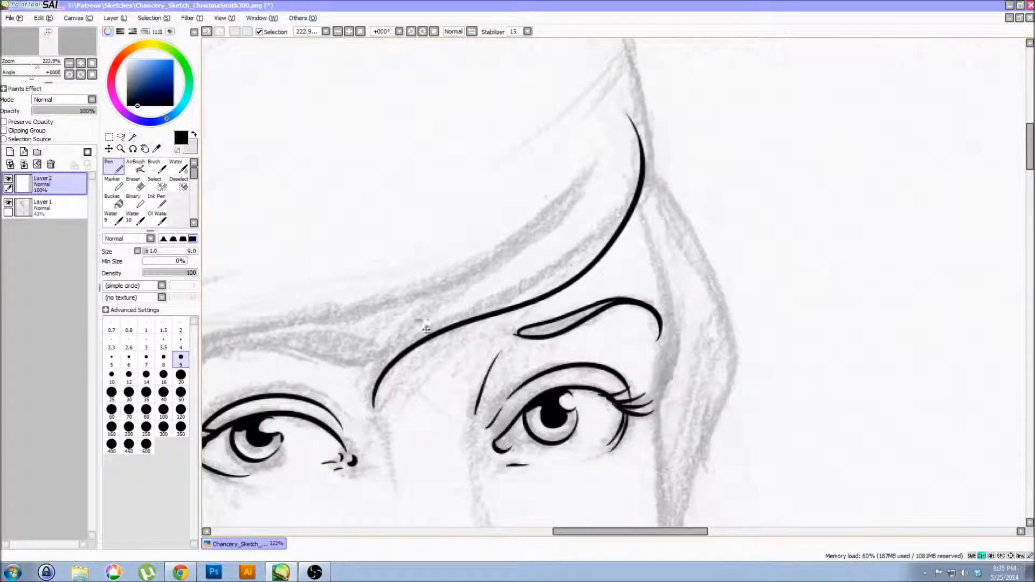
pyautogui.hotkey('ctrl', 'z')
pyautogui.moveTo(375, 400)
pyautogui.mouseDown()
pyautogui.moveTo(386, 365)
pyautogui.moveTo(636, 181)
pyautogui.moveTo(638, 96)
pyautogui.mouseUp()
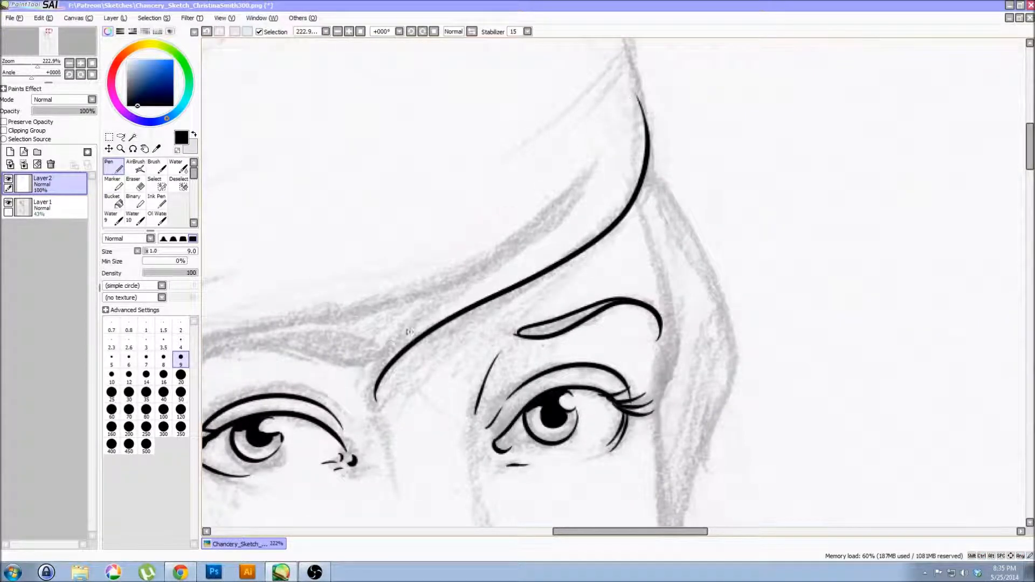
pyautogui.moveTo(375, 399)
pyautogui.mouseDown()
pyautogui.moveTo(404, 312)
pyautogui.moveTo(589, 163)
pyautogui.mouseUp()
# Ink the fringe's lower edge across the forehead toward the ear and outline the right eyebrow beneath it
pyautogui.moveTo(363, 296)
pyautogui.mouseDown()
pyautogui.moveTo(347, 308)
pyautogui.moveTo(684, 178)
pyautogui.mouseUp()
pyautogui.moveTo(742, 167); pyautogui.dragTo(376, 322)
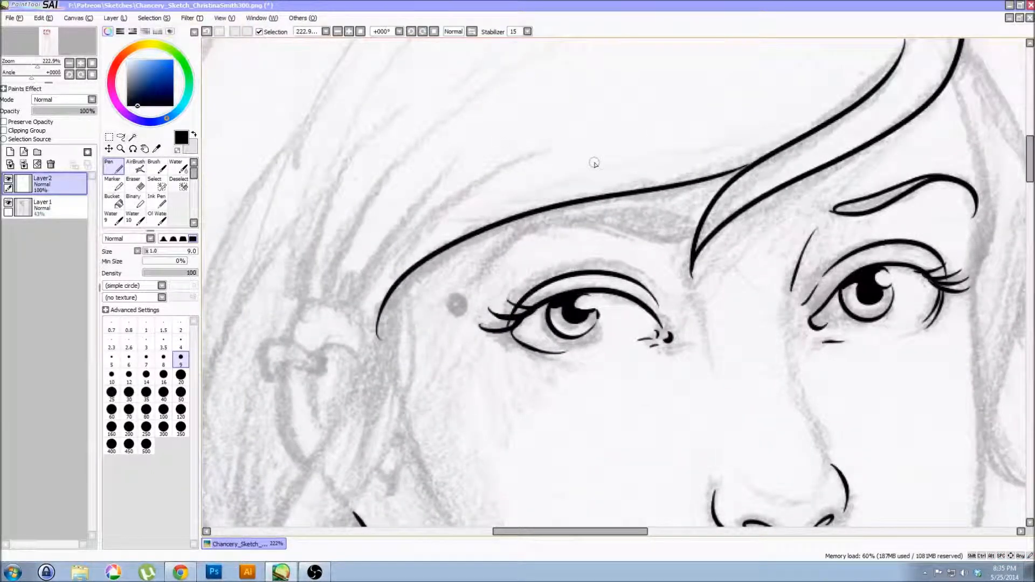
pyautogui.moveTo(479, 273)
pyautogui.mouseDown()
pyautogui.moveTo(531, 235)
pyautogui.moveTo(680, 237)
pyautogui.mouseUp()
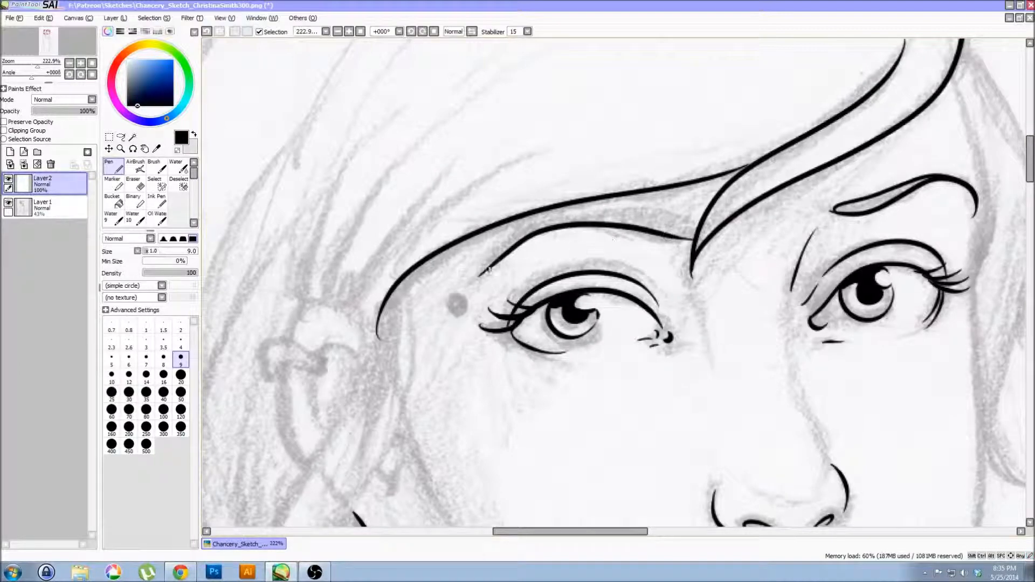
pyautogui.moveTo(482, 272)
pyautogui.mouseDown()
pyautogui.moveTo(598, 218)
pyautogui.moveTo(684, 213)
pyautogui.moveTo(696, 243)
pyautogui.mouseUp()
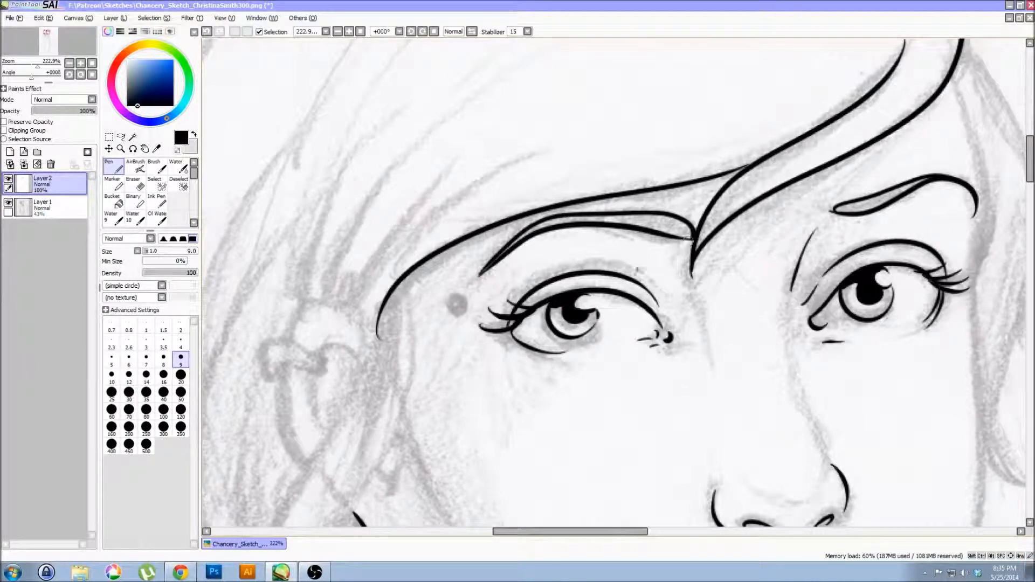
# Ink the arched top of the ear and the cuff wrapped around its upper rim
pyautogui.moveTo(462, 228); pyautogui.dragTo(535, 339)
pyautogui.moveTo(407, 450)
pyautogui.mouseDown()
pyautogui.moveTo(433, 268)
pyautogui.moveTo(410, 230)
pyautogui.moveTo(386, 266)
pyautogui.moveTo(404, 237)
pyautogui.moveTo(471, 264)
pyautogui.mouseUp()
pyautogui.hotkey('ctrl', 'z')
pyautogui.moveTo(406, 320)
pyautogui.mouseDown()
pyautogui.moveTo(366, 227)
pyautogui.moveTo(381, 210)
pyautogui.moveTo(377, 193)
pyautogui.mouseUp()
pyautogui.moveTo(326, 214)
pyautogui.mouseDown()
pyautogui.moveTo(325, 172)
pyautogui.moveTo(381, 206)
pyautogui.mouseUp()
pyautogui.moveTo(329, 288); pyautogui.dragTo(291, 194)
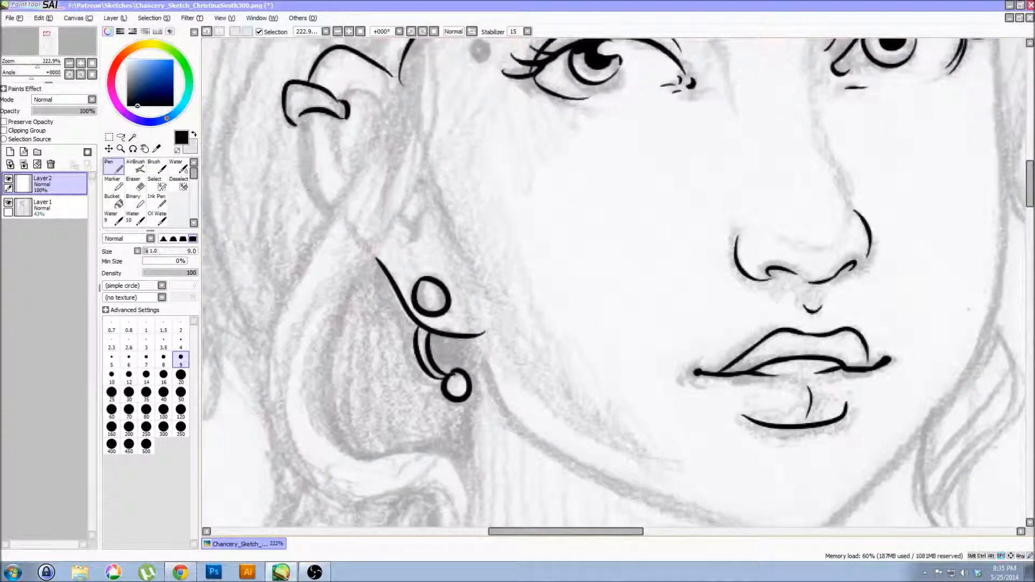
# Ink the ear's outer rim and inner fold lines below the cuff, plus the small tragus curves above the stud
pyautogui.moveTo(303, 141); pyautogui.dragTo(330, 210)
pyautogui.moveTo(332, 121); pyautogui.dragTo(348, 171)
pyautogui.moveTo(341, 99); pyautogui.dragTo(377, 101)
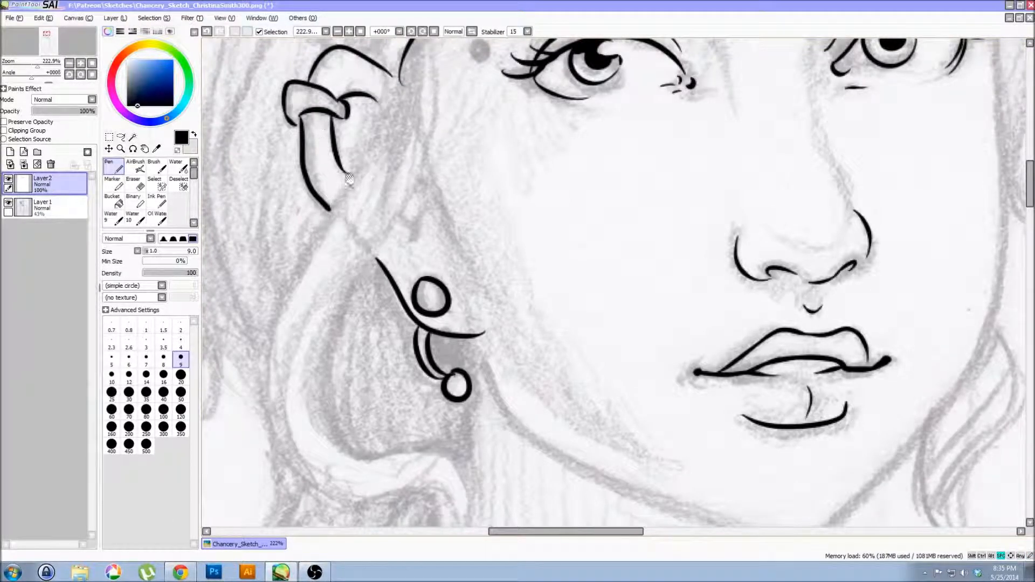
pyautogui.moveTo(394, 206); pyautogui.dragTo(397, 287)
pyautogui.moveTo(428, 326); pyautogui.dragTo(420, 260)
pyautogui.moveTo(521, 371); pyautogui.dragTo(414, 459)
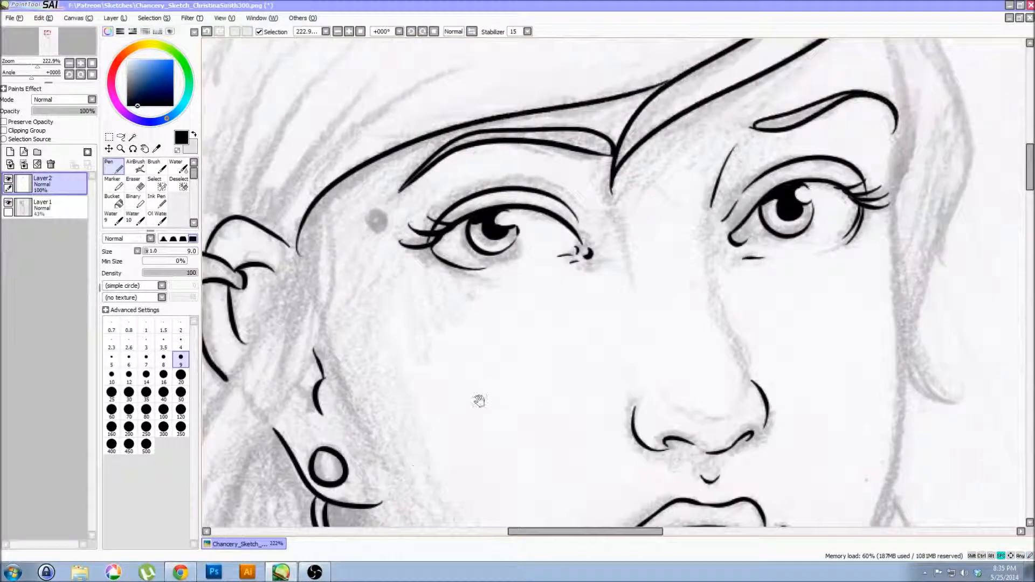
# Ink the jawline from the earlobe around the chin and up the far side of the face to the fringe
pyautogui.click(360, 32)
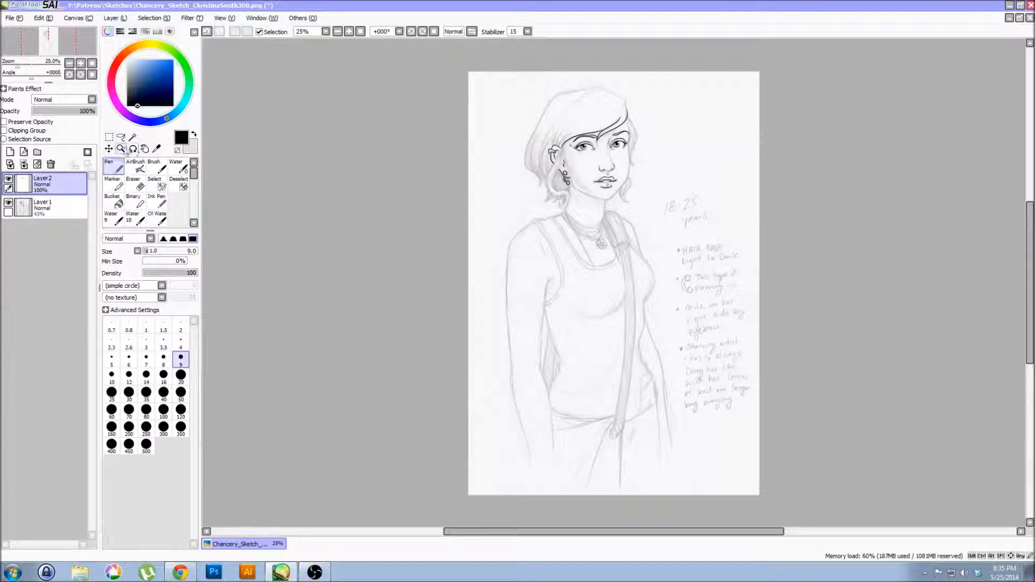
pyautogui.click(121, 149)
pyautogui.moveTo(538, 122); pyautogui.dragTo(687, 250)
pyautogui.moveTo(416, 155); pyautogui.dragTo(639, 306)
pyautogui.moveTo(307, 263); pyautogui.dragTo(302, 222)
pyautogui.press('n')
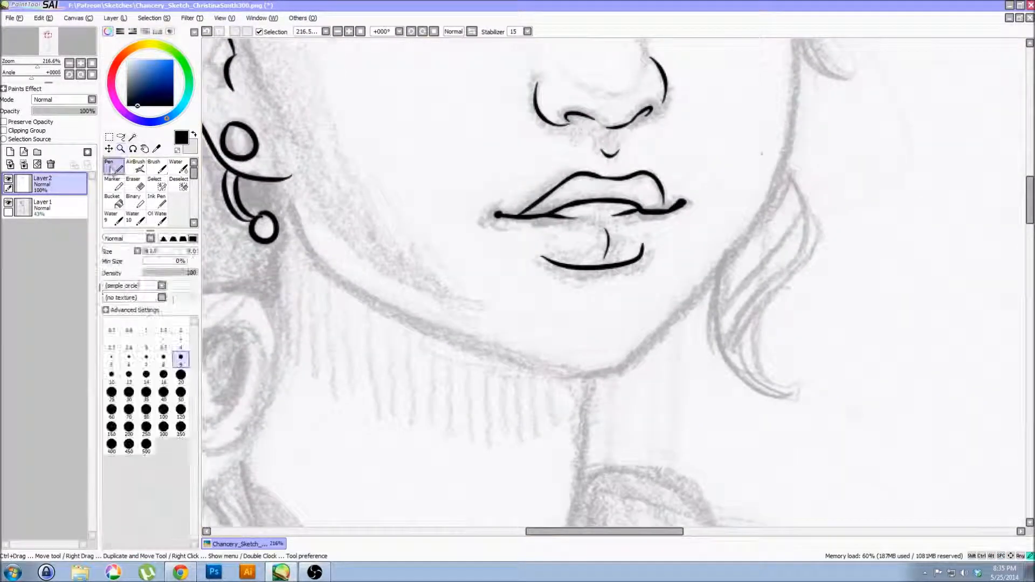
pyautogui.moveTo(296, 217)
pyautogui.mouseDown()
pyautogui.moveTo(377, 300)
pyautogui.moveTo(480, 344)
pyautogui.moveTo(566, 375)
pyautogui.moveTo(651, 358)
pyautogui.moveTo(517, 462)
pyautogui.moveTo(614, 385)
pyautogui.moveTo(696, 294)
pyautogui.moveTo(716, 127)
pyautogui.mouseUp()
pyautogui.hotkey('ctrl', 'z')
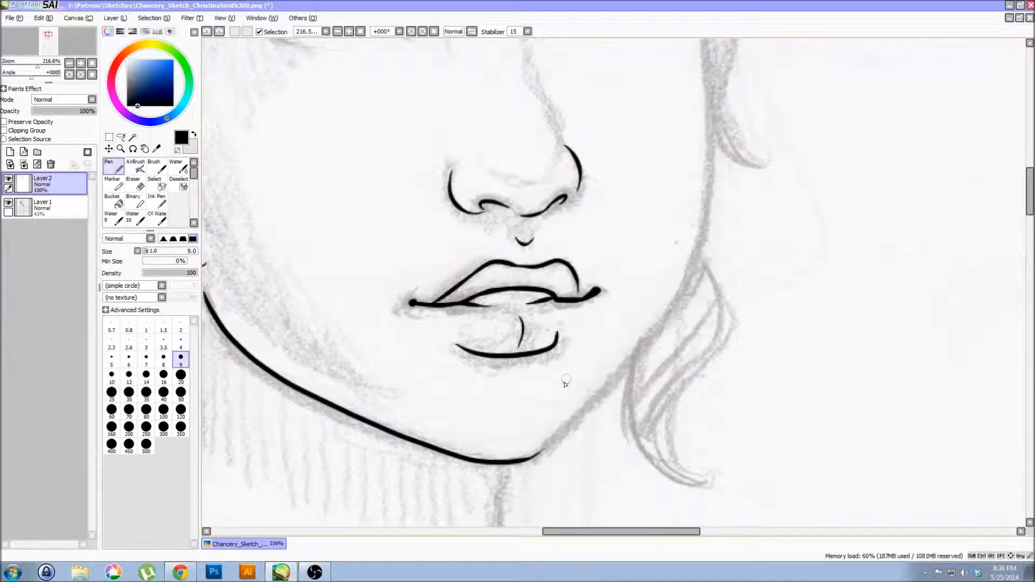
pyautogui.moveTo(530, 461)
pyautogui.mouseDown()
pyautogui.moveTo(636, 345)
pyautogui.moveTo(710, 193)
pyautogui.moveTo(708, 47)
pyautogui.moveTo(625, 329)
pyautogui.moveTo(633, 367)
pyautogui.moveTo(625, 242)
pyautogui.mouseUp()
pyautogui.moveTo(626, 284)
pyautogui.mouseDown()
pyautogui.moveTo(641, 191)
pyautogui.moveTo(631, 347)
pyautogui.moveTo(613, 219)
pyautogui.mouseUp()
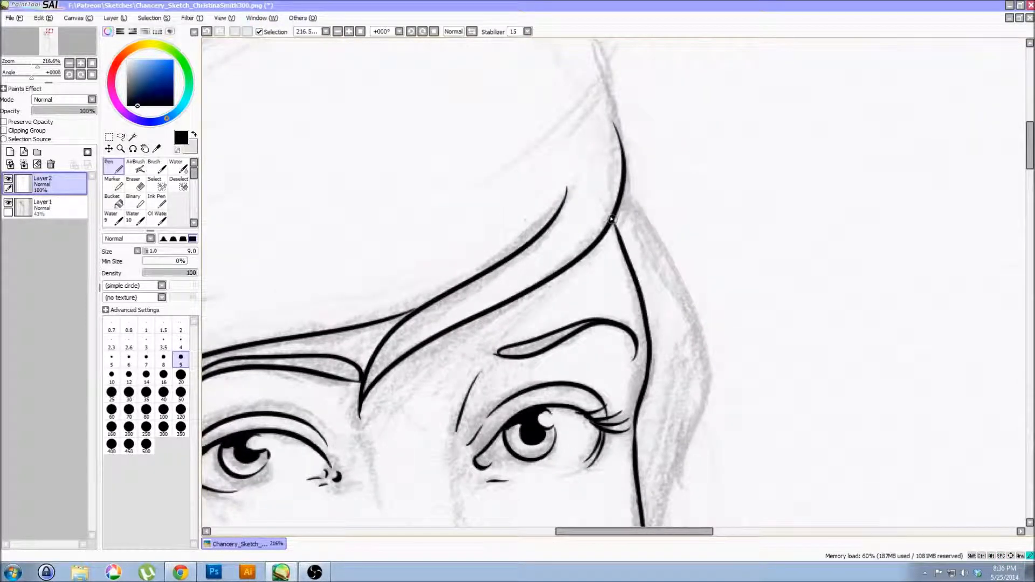
# Thicken the left eye's upper lid line and add small detail strokes at its inner corner
pyautogui.moveTo(423, 412); pyautogui.dragTo(496, 138)
pyautogui.moveTo(512, 274); pyautogui.dragTo(517, 378)
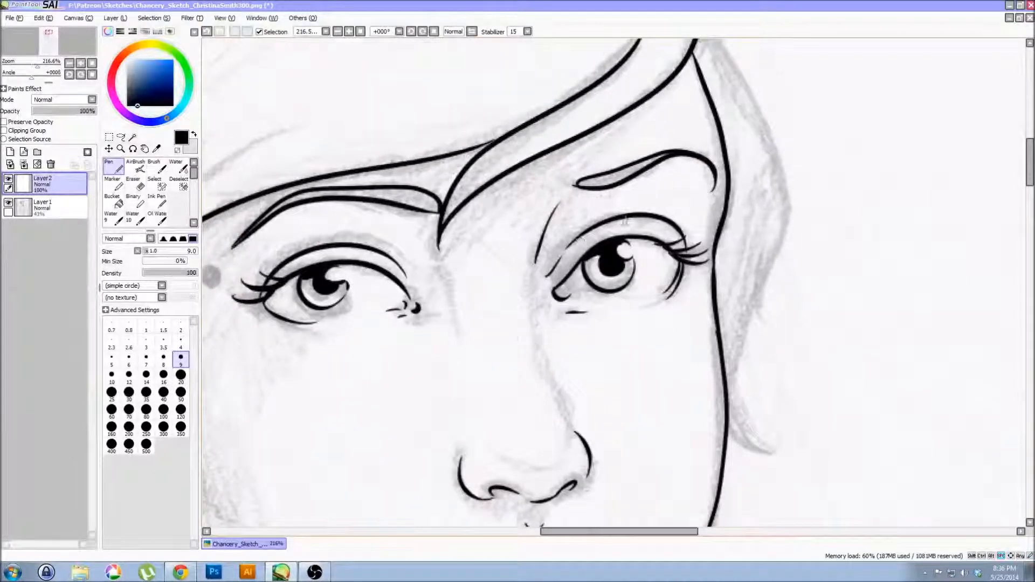
pyautogui.moveTo(619, 241); pyautogui.dragTo(666, 250)
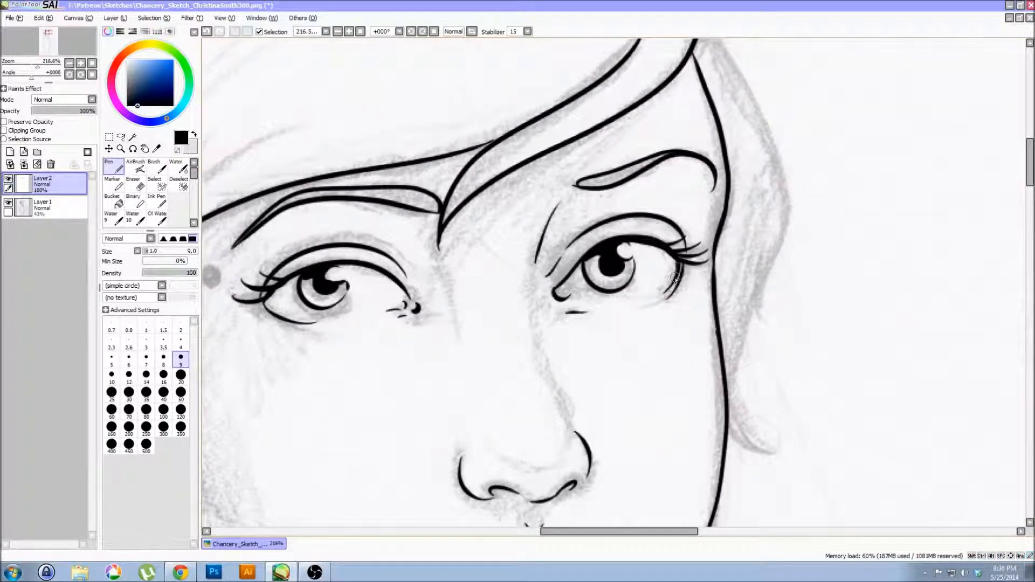
pyautogui.moveTo(568, 294); pyautogui.dragTo(581, 295)
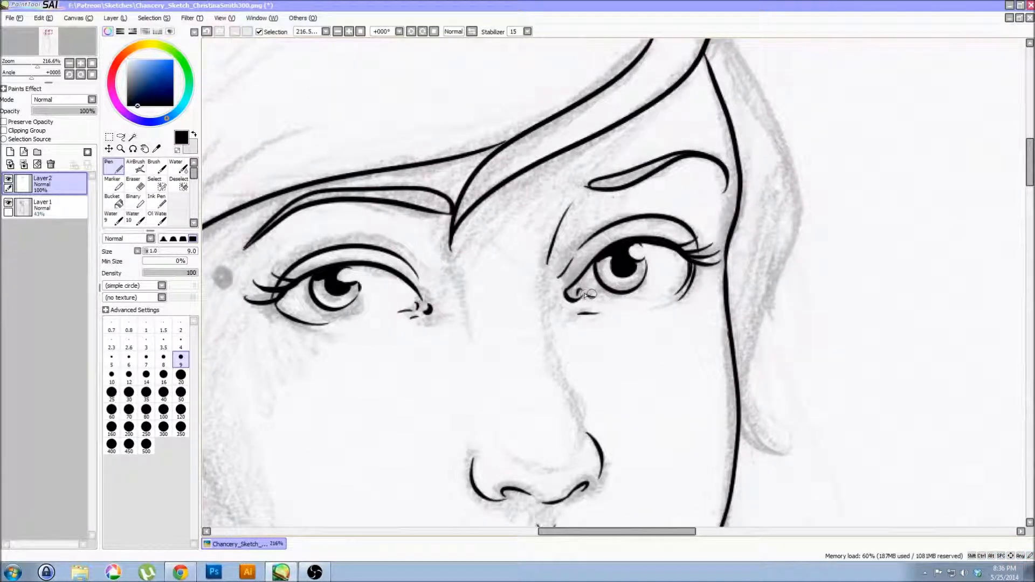
# Reinforce the right eye's lower lid line and ink the mole beside the outer end of the eyebrow
pyautogui.moveTo(374, 330); pyautogui.dragTo(465, 325)
pyautogui.moveTo(404, 371); pyautogui.dragTo(442, 388)
pyautogui.hotkey('ctrl', 'z')
pyautogui.moveTo(404, 311); pyautogui.dragTo(452, 340)
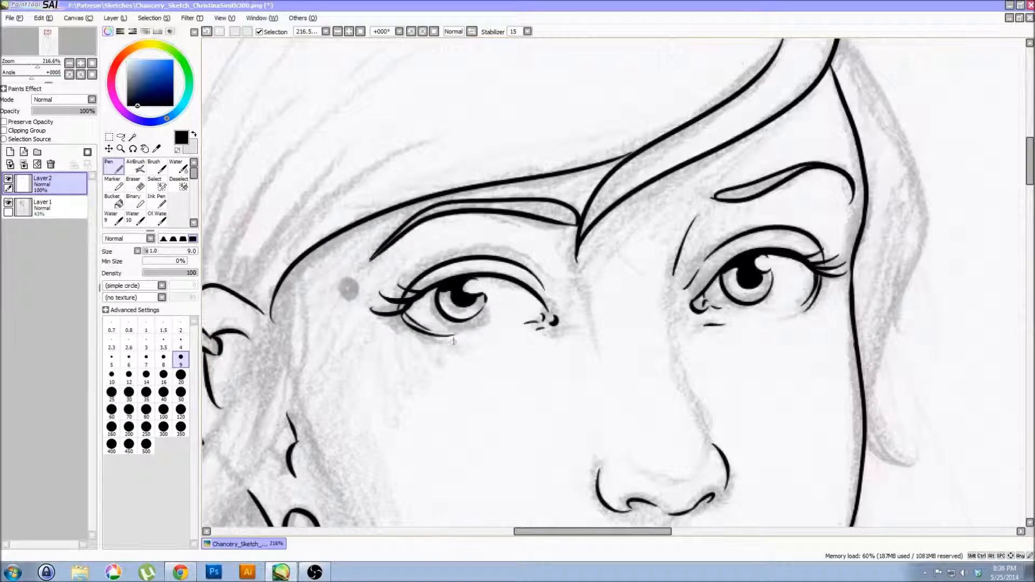
pyautogui.moveTo(374, 322); pyautogui.dragTo(473, 308)
pyautogui.click(477, 289)
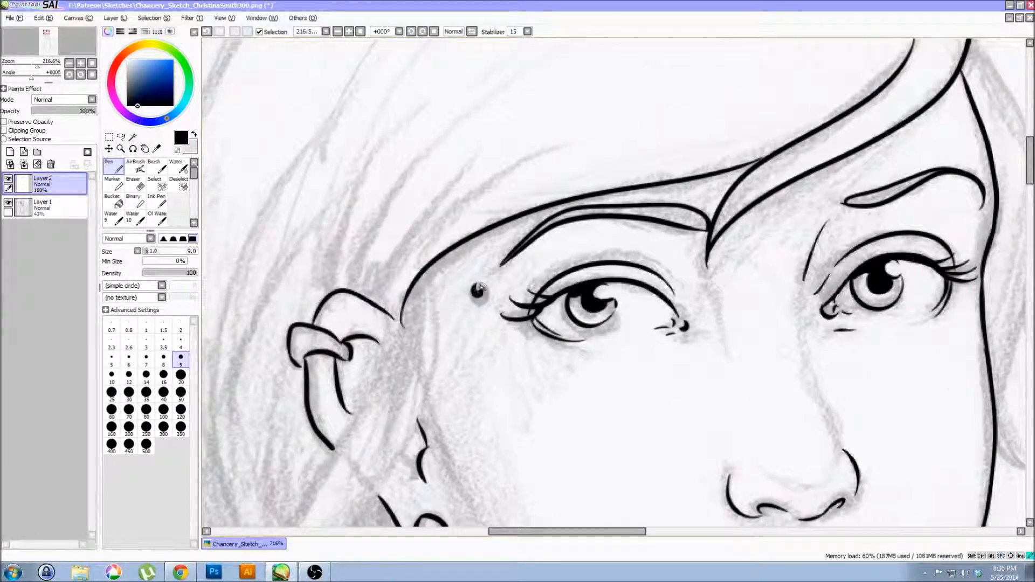
# Ink several long tapering hair strands sweeping up from the top of the ear over the fringe
pyautogui.moveTo(431, 366); pyautogui.dragTo(482, 422)
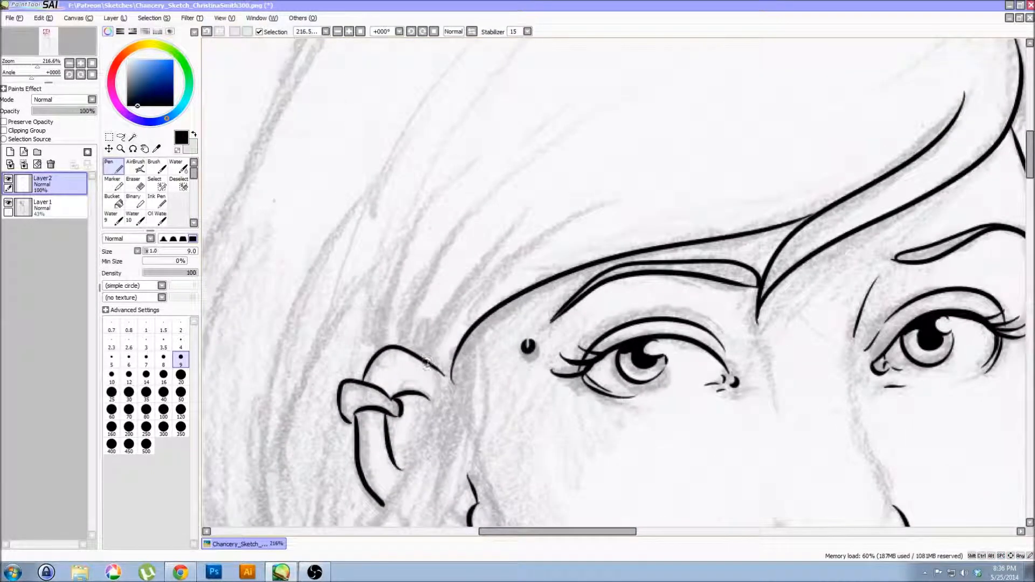
pyautogui.moveTo(427, 360); pyautogui.dragTo(629, 222)
pyautogui.moveTo(430, 356); pyautogui.dragTo(585, 172)
pyautogui.moveTo(399, 343)
pyautogui.mouseDown()
pyautogui.moveTo(537, 164)
pyautogui.moveTo(568, 151)
pyautogui.moveTo(493, 130)
pyautogui.moveTo(526, 106)
pyautogui.mouseUp()
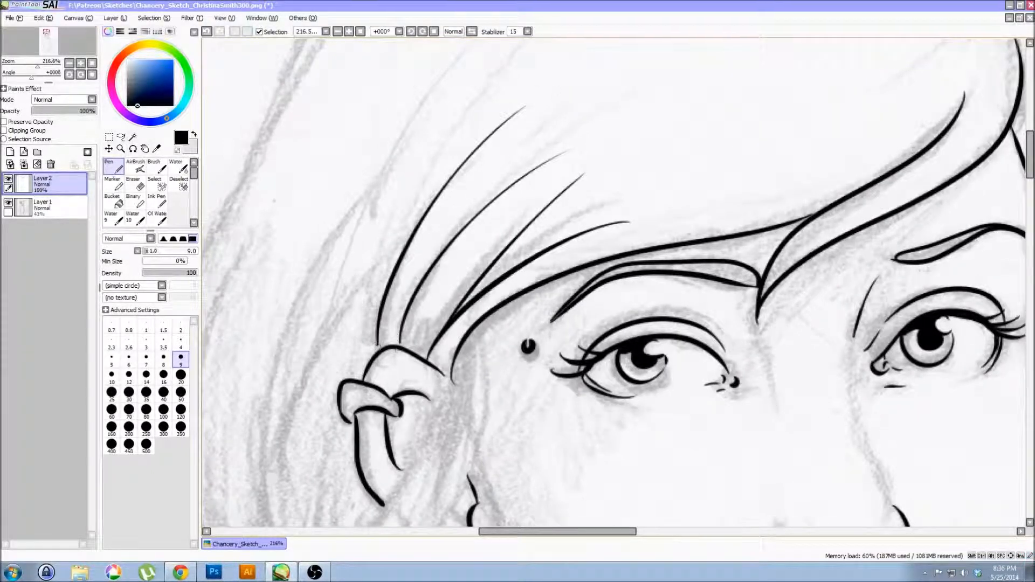
pyautogui.hotkey('ctrl', 'z')
# Ink the long hair lock falling in front of the ear, passing behind the earlobe and curling under beside the neck
pyautogui.moveTo(403, 372); pyautogui.dragTo(328, 133)
pyautogui.moveTo(329, 313); pyautogui.dragTo(351, 252)
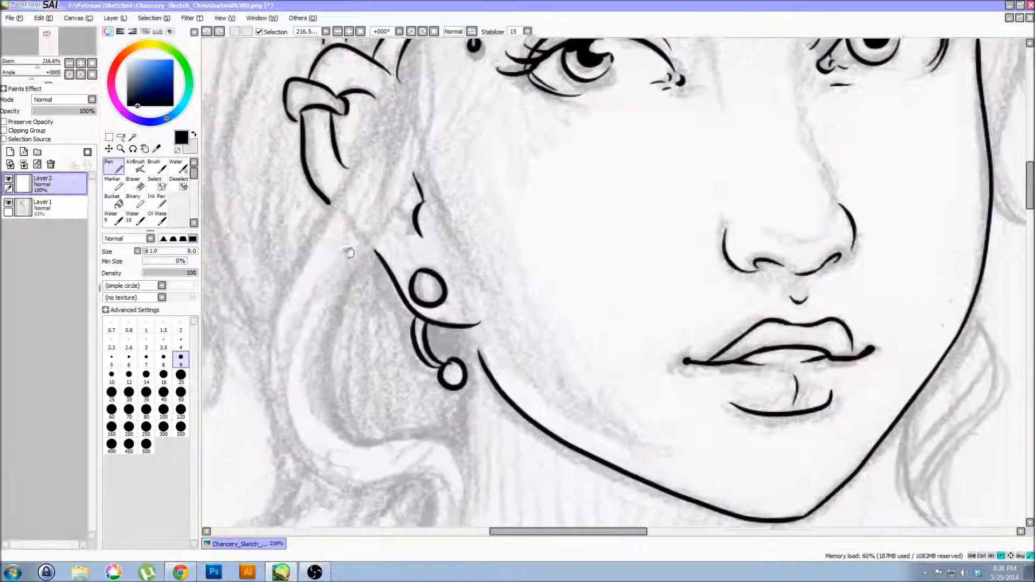
pyautogui.click(338, 32)
pyautogui.click(338, 32)
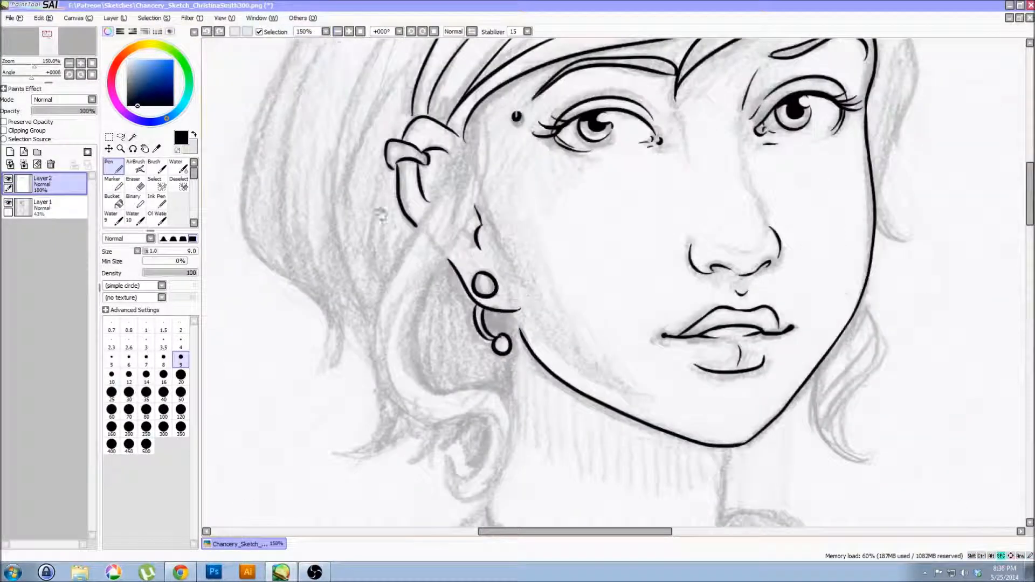
pyautogui.moveTo(350, 136); pyautogui.dragTo(341, 119)
pyautogui.moveTo(447, 53)
pyautogui.mouseDown()
pyautogui.moveTo(453, 136)
pyautogui.moveTo(382, 264)
pyautogui.moveTo(377, 313)
pyautogui.moveTo(411, 346)
pyautogui.moveTo(487, 352)
pyautogui.mouseUp()
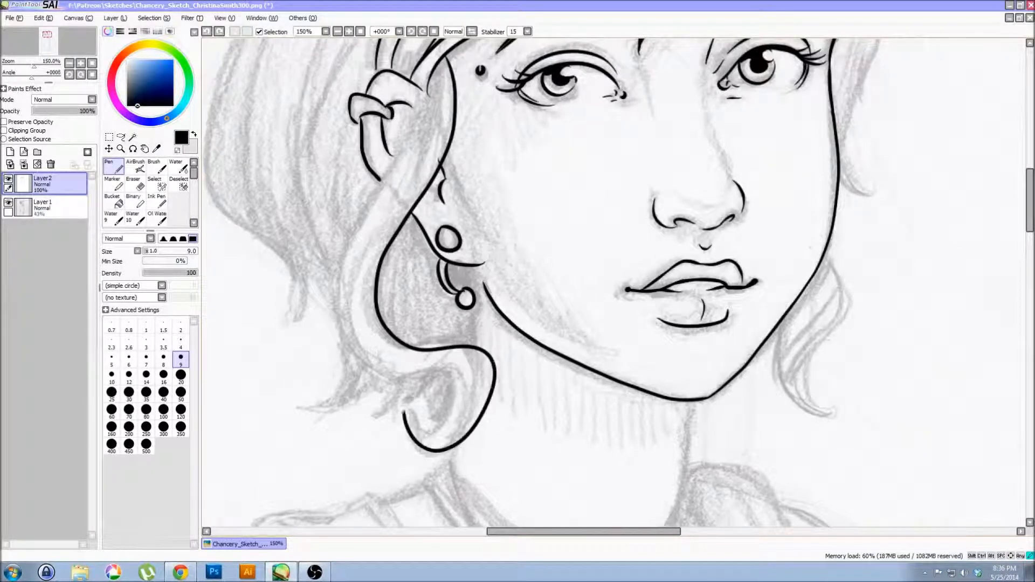
pyautogui.hotkey('ctrl', 'z')
pyautogui.moveTo(453, 86)
pyautogui.mouseDown()
pyautogui.moveTo(419, 205)
pyautogui.moveTo(376, 293)
pyautogui.moveTo(393, 342)
pyautogui.moveTo(445, 333)
pyautogui.moveTo(476, 372)
pyautogui.moveTo(476, 403)
pyautogui.moveTo(449, 447)
pyautogui.moveTo(407, 420)
pyautogui.moveTo(418, 408)
pyautogui.moveTo(445, 424)
pyautogui.moveTo(458, 390)
pyautogui.moveTo(426, 375)
pyautogui.moveTo(392, 379)
pyautogui.moveTo(356, 344)
pyautogui.moveTo(344, 289)
pyautogui.moveTo(428, 81)
pyautogui.mouseUp()
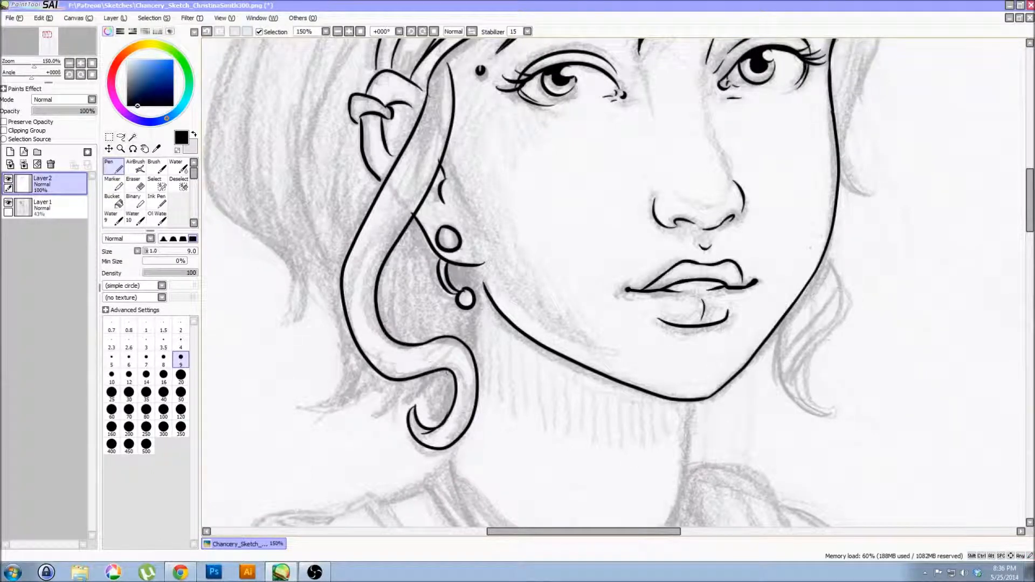
pyautogui.moveTo(450, 371); pyautogui.dragTo(354, 312)
pyautogui.moveTo(450, 367); pyautogui.dragTo(454, 427)
pyautogui.hotkey('ctrl', 'z')
pyautogui.moveTo(448, 369)
pyautogui.mouseDown()
pyautogui.moveTo(455, 422)
pyautogui.moveTo(446, 432)
pyautogui.mouseUp()
pyautogui.hotkey('ctrl', 'z')
pyautogui.hotkey('ctrl', 'z')
# Ink the far side of the neck as one tapering line from under the chin down to the necklaces
pyautogui.moveTo(396, 275); pyautogui.dragTo(418, 431)
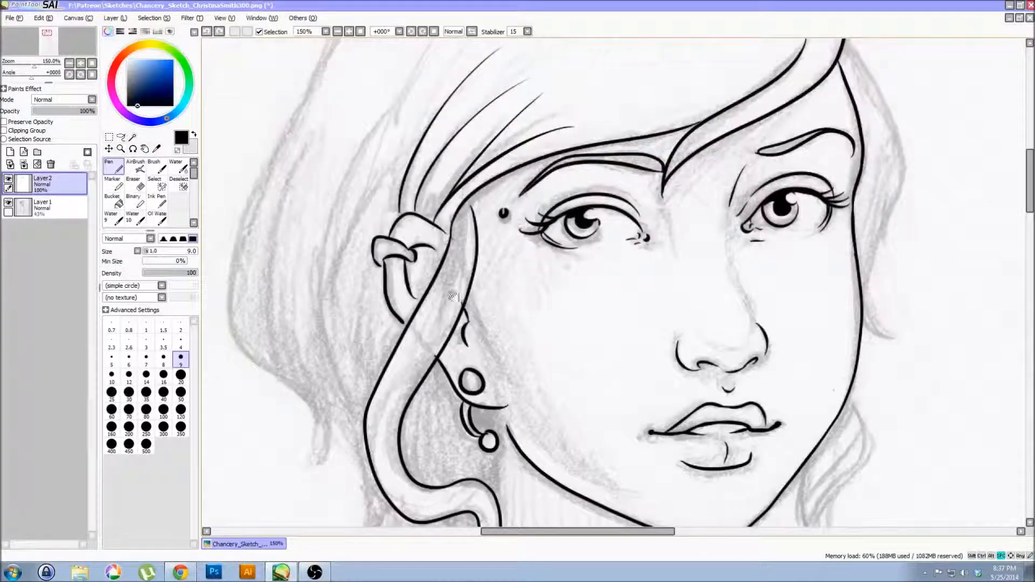
pyautogui.moveTo(513, 308)
pyautogui.mouseDown()
pyautogui.moveTo(548, 337)
pyautogui.moveTo(407, 234)
pyautogui.moveTo(371, 317)
pyautogui.moveTo(392, 215)
pyautogui.moveTo(358, 130)
pyautogui.moveTo(438, 181)
pyautogui.mouseUp()
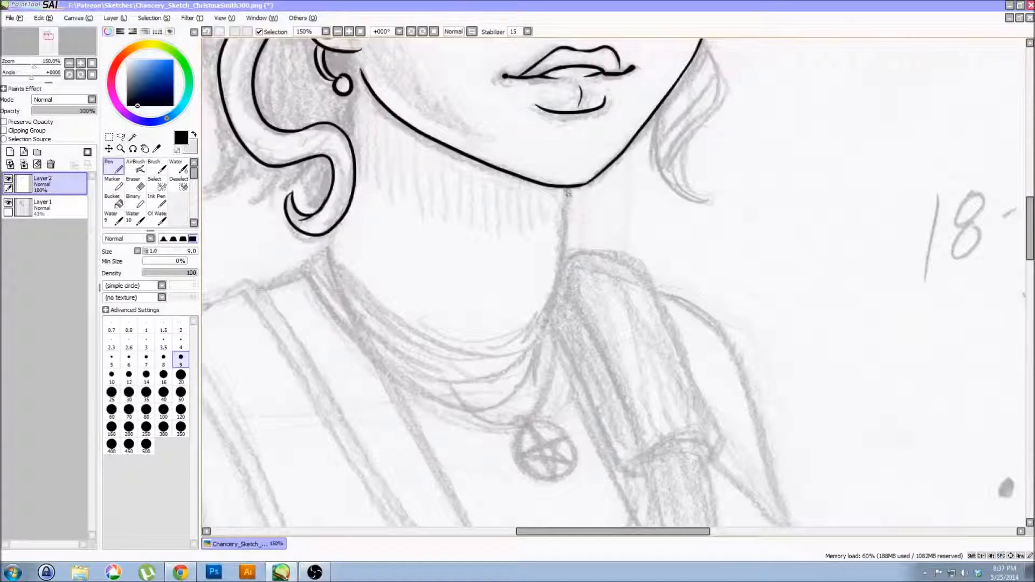
pyautogui.moveTo(567, 189); pyautogui.dragTo(537, 341)
pyautogui.hotkey('ctrl', 'z')
pyautogui.moveTo(567, 189)
pyautogui.mouseDown()
pyautogui.moveTo(556, 271)
pyautogui.moveTo(537, 311)
pyautogui.mouseUp()
pyautogui.hotkey('ctrl', 'z')
pyautogui.moveTo(564, 189); pyautogui.dragTo(536, 340)
pyautogui.hotkey('ctrl', 'z')
pyautogui.moveTo(564, 186)
pyautogui.mouseDown()
pyautogui.moveTo(558, 247)
pyautogui.moveTo(530, 345)
pyautogui.mouseUp()
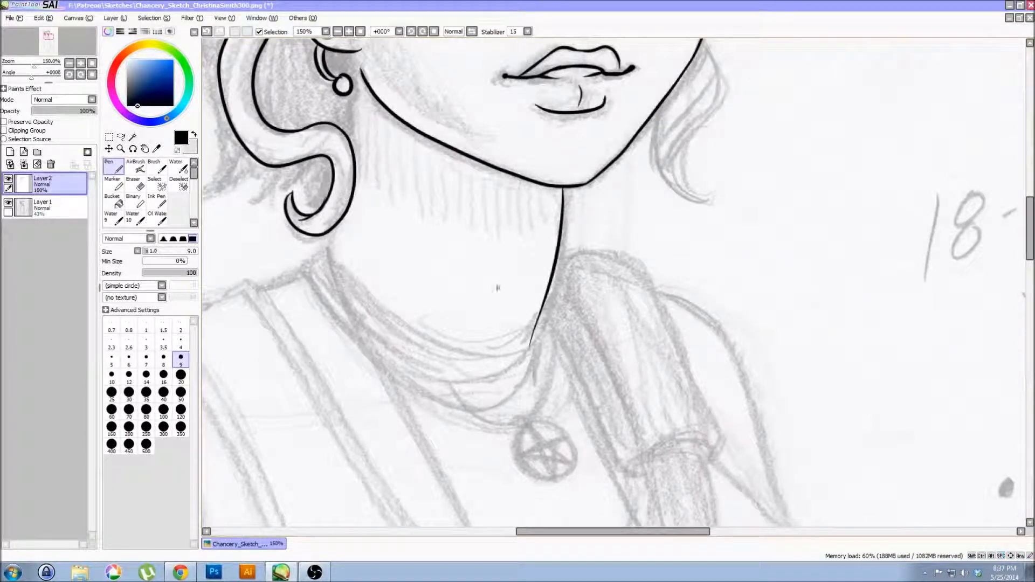
pyautogui.moveTo(453, 291); pyautogui.dragTo(466, 97)
pyautogui.moveTo(339, 388)
pyautogui.mouseDown()
pyautogui.moveTo(417, 315)
pyautogui.moveTo(550, 262)
pyautogui.moveTo(654, 257)
pyautogui.moveTo(725, 202)
pyautogui.mouseUp()
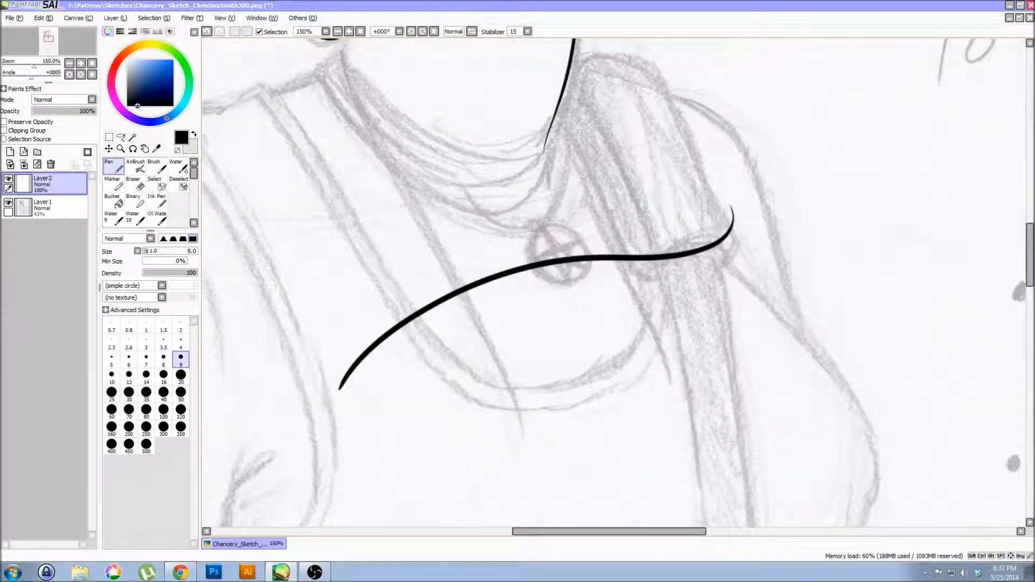
pyautogui.hotkey('ctrl', 'z')
pyautogui.moveTo(348, 438)
pyautogui.mouseDown()
pyautogui.moveTo(485, 345)
pyautogui.moveTo(500, 372)
pyautogui.moveTo(647, 291)
pyautogui.moveTo(722, 188)
pyautogui.mouseUp()
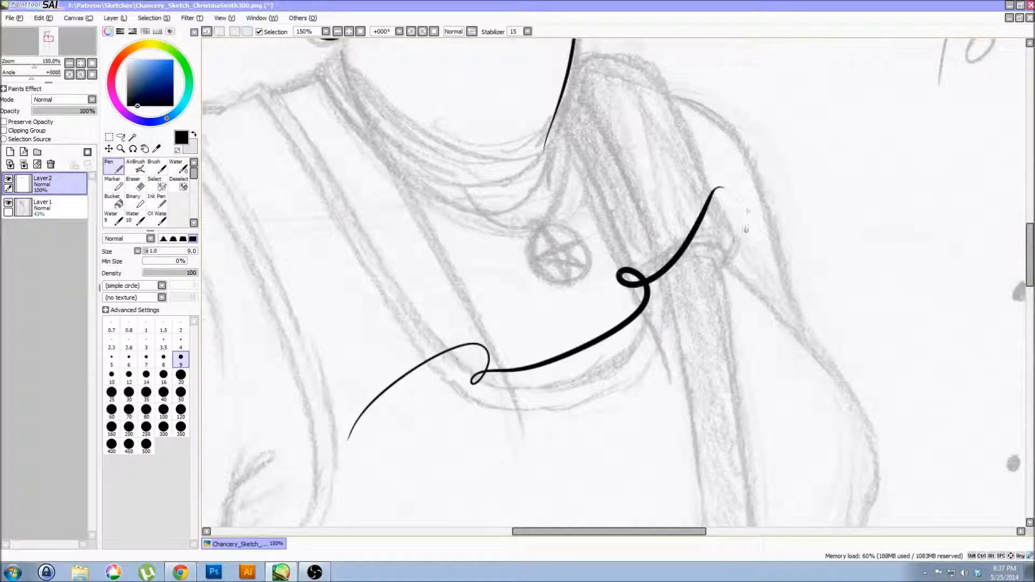
pyautogui.hotkey('ctrl', 'z')
pyautogui.moveTo(388, 254)
pyautogui.mouseDown()
pyautogui.moveTo(411, 432)
pyautogui.moveTo(431, 478)
pyautogui.mouseUp()
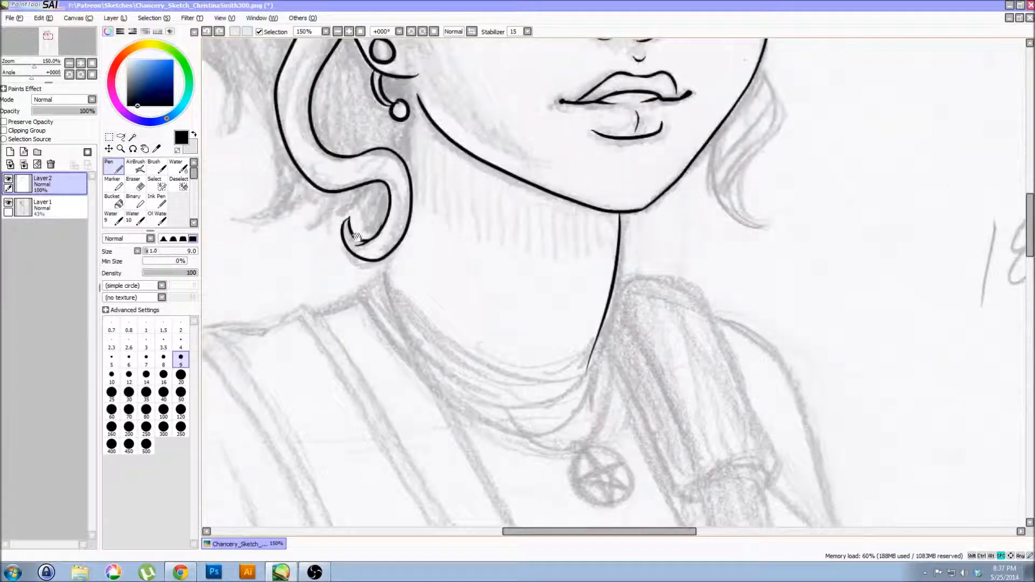
# Ink the short neck line below the curled lock and the thin cheek line in front of the ear
pyautogui.moveTo(360, 390); pyautogui.dragTo(285, 285)
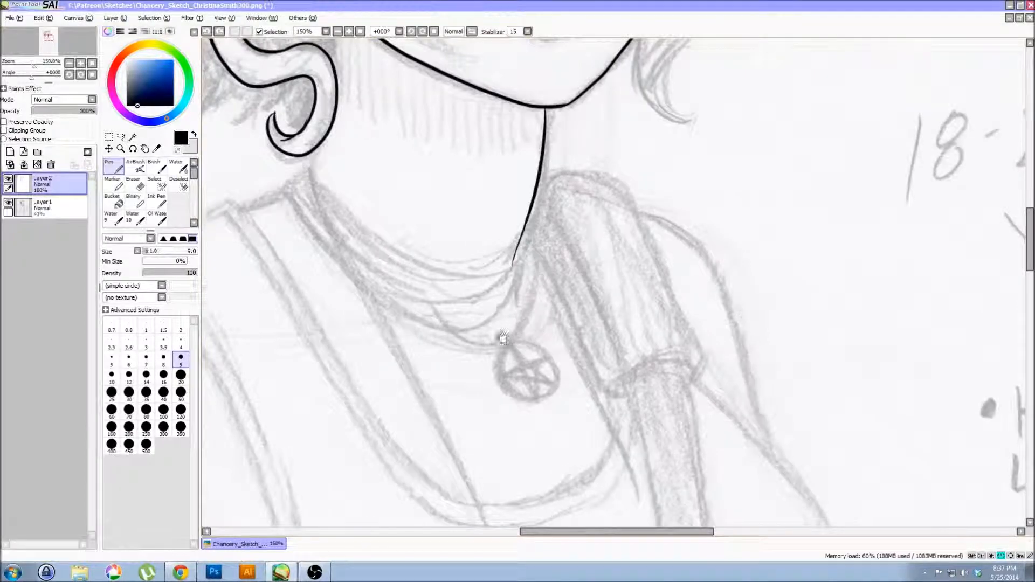
pyautogui.moveTo(498, 322); pyautogui.dragTo(486, 421)
pyautogui.moveTo(284, 382); pyautogui.dragTo(338, 448)
pyautogui.moveTo(356, 324); pyautogui.dragTo(361, 313)
pyautogui.moveTo(355, 186); pyautogui.dragTo(375, 296)
pyautogui.moveTo(221, 223); pyautogui.dragTo(339, 305)
pyautogui.moveTo(338, 358); pyautogui.dragTo(362, 438)
# Check the inked lines on the whole page by hiding and showing the pencil sketch layer
pyautogui.click(360, 31)
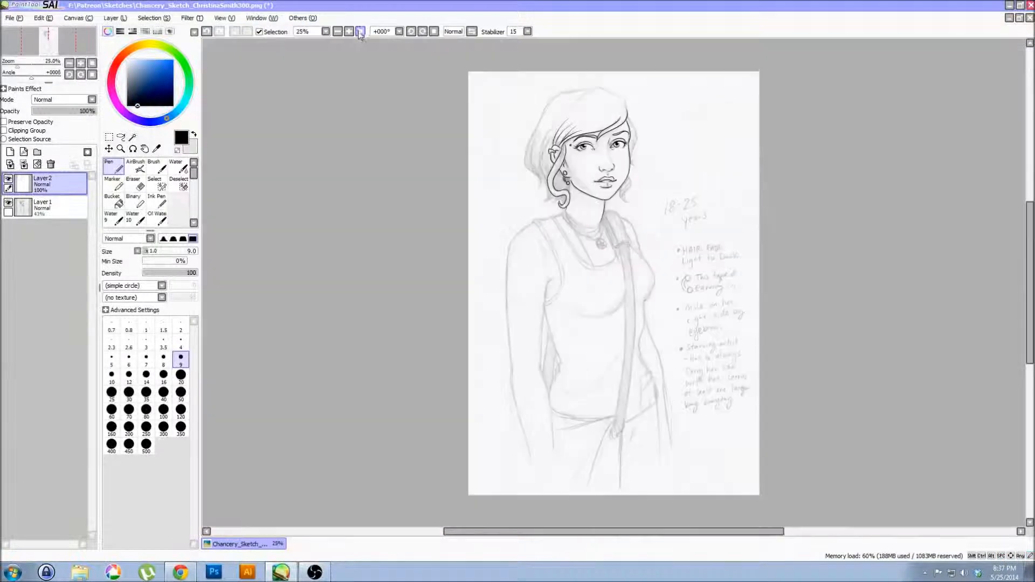
pyautogui.click(9, 205)
pyautogui.click(9, 205)
pyautogui.click(9, 205)
pyautogui.click(10, 205)
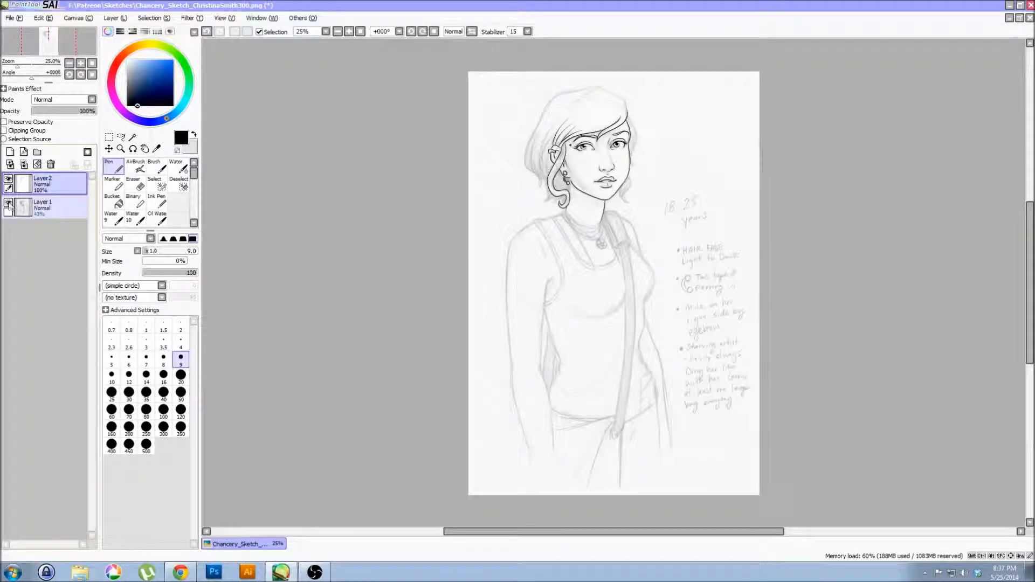
# Ink the near-side neck line running from the lower earring down to the curled hair lock
pyautogui.click(120, 149)
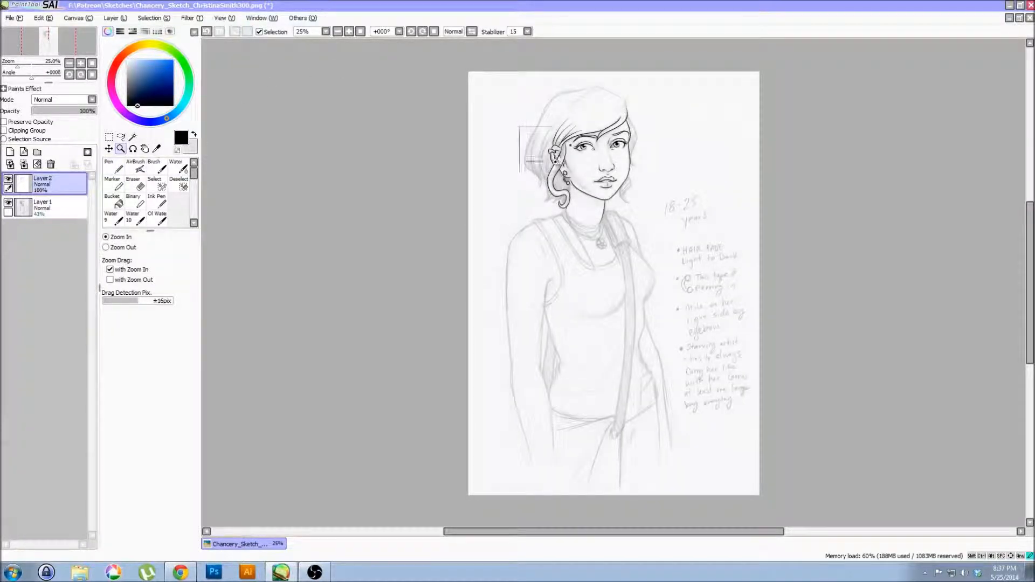
pyautogui.moveTo(532, 140); pyautogui.dragTo(639, 258)
pyautogui.moveTo(450, 131); pyautogui.dragTo(688, 364)
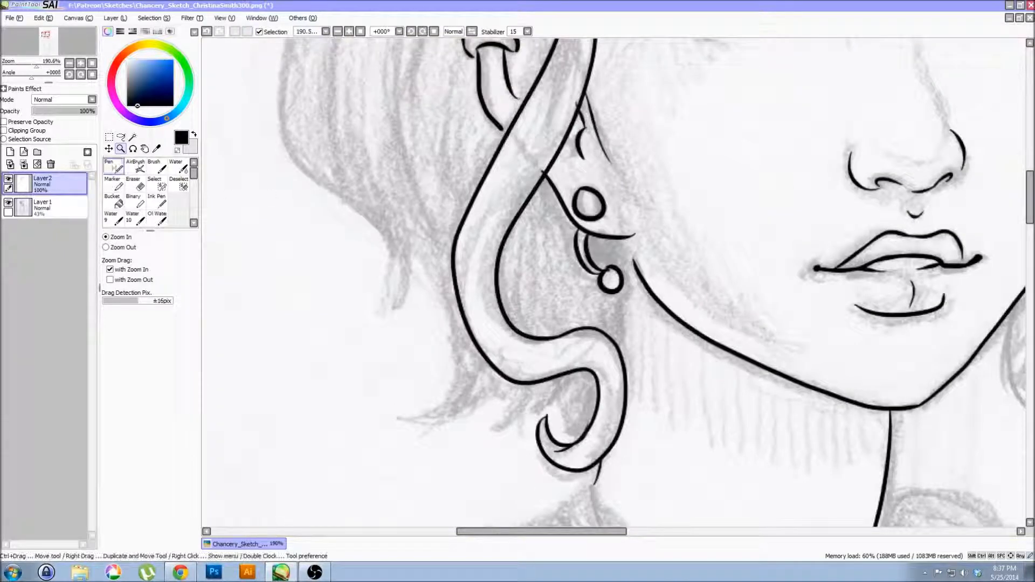
pyautogui.click(114, 168)
pyautogui.moveTo(520, 254); pyautogui.dragTo(399, 227)
pyautogui.moveTo(499, 324); pyautogui.dragTo(502, 259)
pyautogui.moveTo(493, 209)
pyautogui.mouseDown()
pyautogui.moveTo(510, 237)
pyautogui.moveTo(510, 295)
pyautogui.mouseUp()
pyautogui.hotkey('ctrl', 'z')
pyautogui.moveTo(500, 211); pyautogui.dragTo(503, 293)
# Ink the jagged hair tips behind the curled lock and the curved strand sweeping down into them
pyautogui.moveTo(391, 363); pyautogui.dragTo(456, 191)
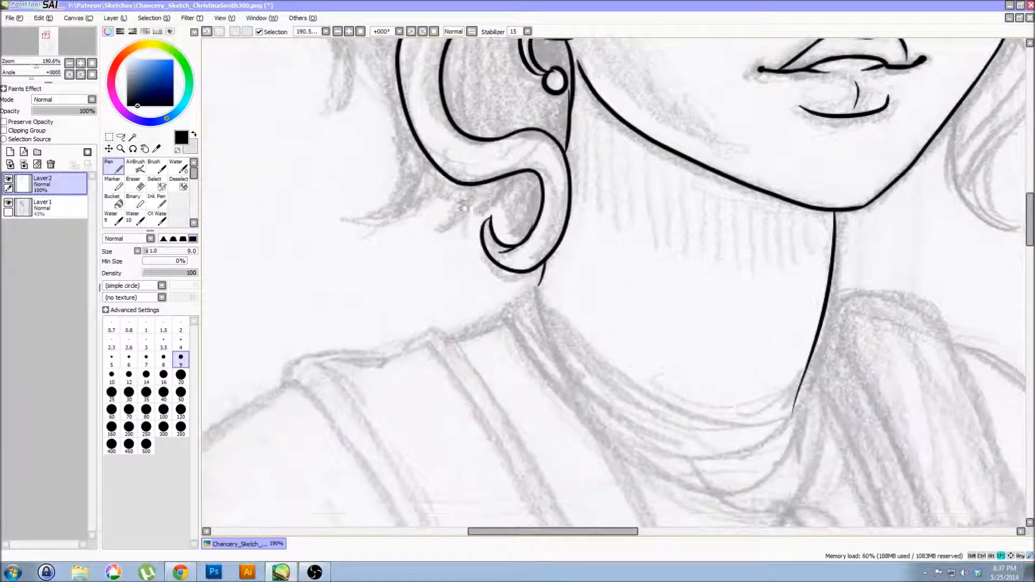
pyautogui.moveTo(436, 230)
pyautogui.mouseDown()
pyautogui.moveTo(478, 186)
pyautogui.moveTo(473, 213)
pyautogui.mouseUp()
pyautogui.moveTo(473, 212)
pyautogui.mouseDown()
pyautogui.moveTo(505, 200)
pyautogui.moveTo(524, 235)
pyautogui.mouseUp()
pyautogui.moveTo(426, 236)
pyautogui.mouseDown()
pyautogui.moveTo(468, 347)
pyautogui.moveTo(507, 302)
pyautogui.moveTo(380, 330)
pyautogui.mouseUp()
pyautogui.moveTo(431, 264); pyautogui.dragTo(428, 353)
pyautogui.moveTo(392, 249); pyautogui.dragTo(430, 357)
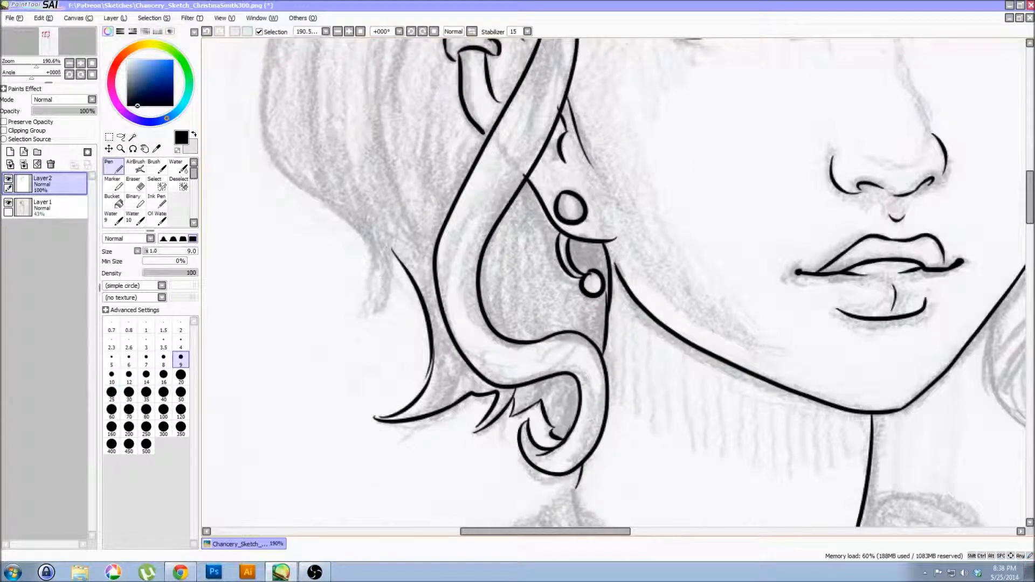
# Ink the lower outer contour of the back hair with its flicked tip, plus a long inner strand
pyautogui.moveTo(366, 253); pyautogui.dragTo(366, 383)
pyautogui.moveTo(386, 370)
pyautogui.mouseDown()
pyautogui.moveTo(356, 443)
pyautogui.moveTo(368, 374)
pyautogui.moveTo(289, 70)
pyautogui.mouseUp()
pyautogui.moveTo(382, 333); pyautogui.dragTo(402, 346)
pyautogui.moveTo(399, 345)
pyautogui.mouseDown()
pyautogui.moveTo(423, 421)
pyautogui.moveTo(386, 406)
pyautogui.moveTo(414, 123)
pyautogui.mouseUp()
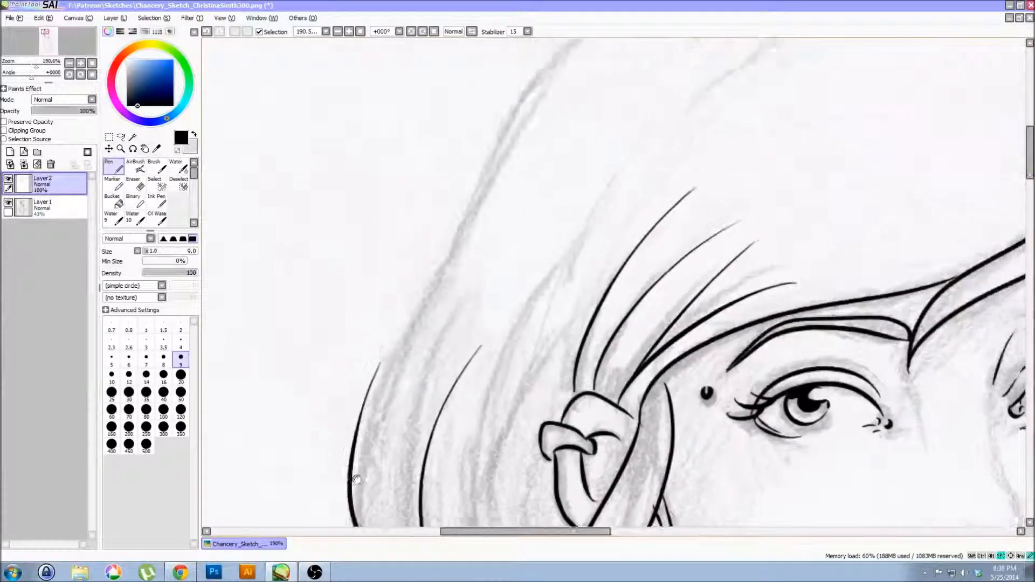
# Ink the outer hair contour in one sweep from the back of the head up to the crown
pyautogui.click(338, 31)
pyautogui.click(338, 31)
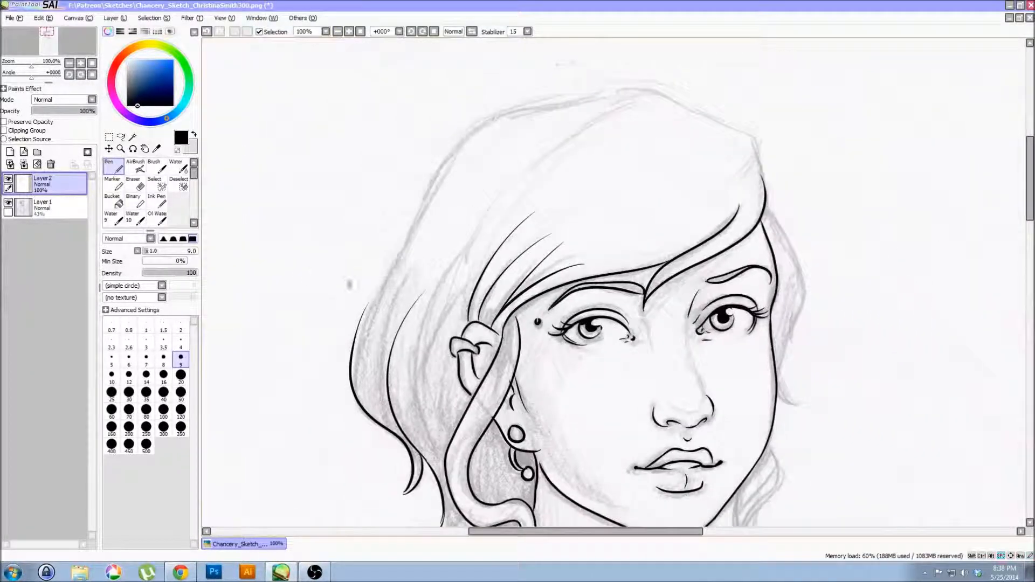
pyautogui.moveTo(353, 353)
pyautogui.mouseDown()
pyautogui.moveTo(367, 297)
pyautogui.moveTo(469, 124)
pyautogui.moveTo(616, 90)
pyautogui.moveTo(496, 124)
pyautogui.moveTo(451, 159)
pyautogui.moveTo(392, 247)
pyautogui.moveTo(371, 315)
pyautogui.mouseUp()
pyautogui.hotkey('ctrl', 'z')
pyautogui.hotkey('ctrl', 'z')
pyautogui.moveTo(626, 92)
pyautogui.mouseDown()
pyautogui.moveTo(531, 116)
pyautogui.moveTo(413, 229)
pyautogui.moveTo(372, 324)
pyautogui.mouseUp()
pyautogui.hotkey('ctrl', 'z')
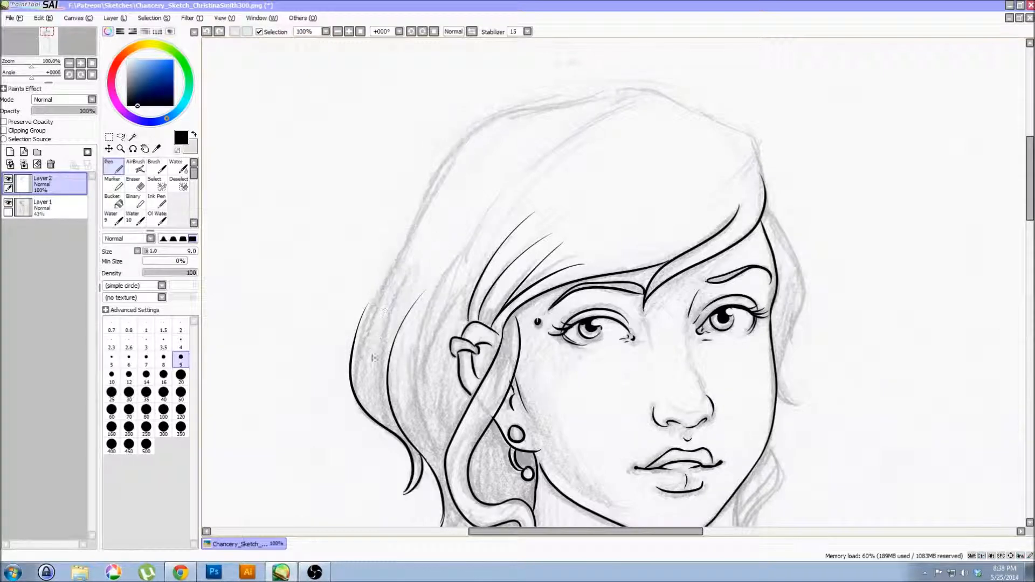
pyautogui.moveTo(352, 377)
pyautogui.mouseDown()
pyautogui.moveTo(376, 291)
pyautogui.moveTo(462, 151)
pyautogui.moveTo(558, 108)
pyautogui.moveTo(642, 90)
pyautogui.mouseUp()
# Ink the parting strand from the crown and the top outline of the hair curving down over the fringe
pyautogui.moveTo(546, 183); pyautogui.dragTo(502, 248)
pyautogui.moveTo(597, 158); pyautogui.dragTo(475, 221)
pyautogui.moveTo(597, 158)
pyautogui.mouseDown()
pyautogui.moveTo(674, 188)
pyautogui.moveTo(709, 227)
pyautogui.moveTo(623, 269)
pyautogui.mouseUp()
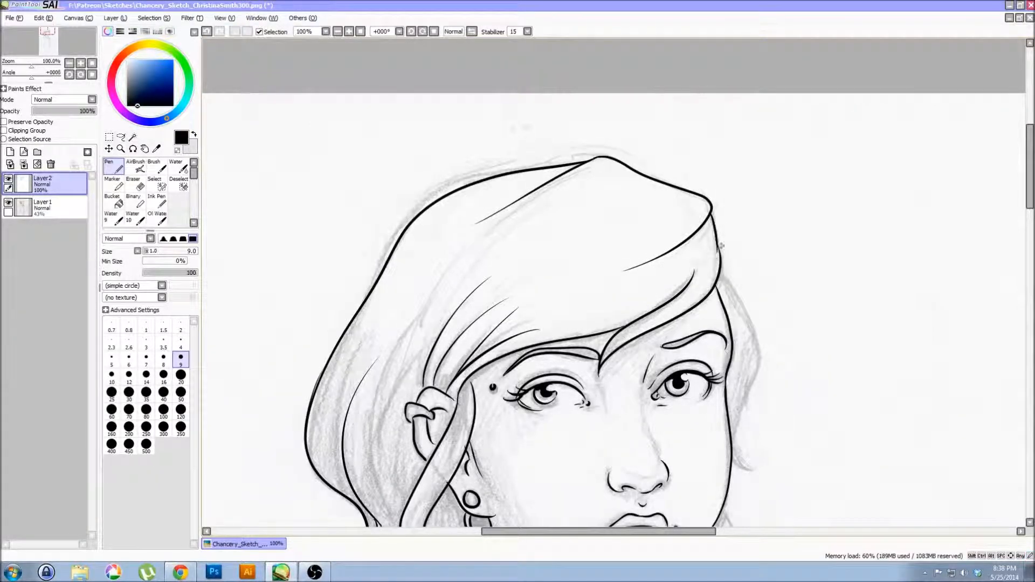
# Ink another strand in the hair behind the ear and thin inner strands along the lock in front of it
pyautogui.moveTo(314, 469); pyautogui.dragTo(319, 257)
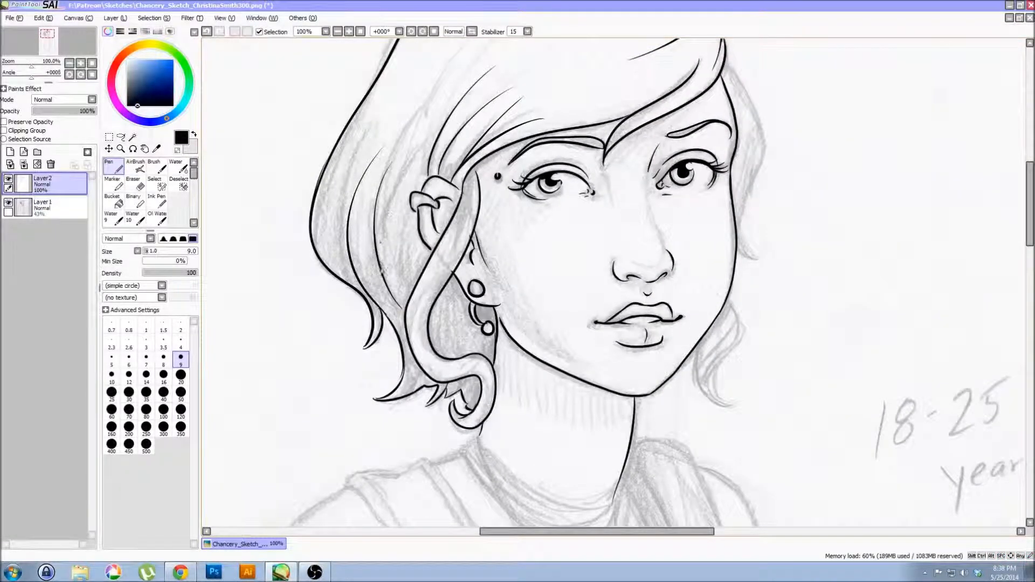
pyautogui.moveTo(415, 132); pyautogui.dragTo(361, 284)
pyautogui.moveTo(455, 367); pyautogui.dragTo(406, 217)
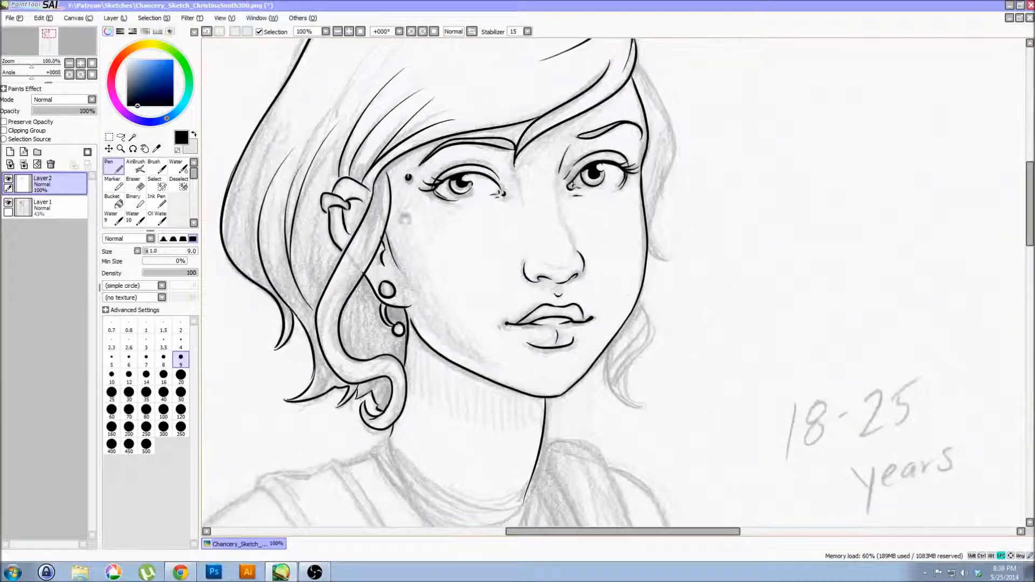
pyautogui.moveTo(381, 173); pyautogui.dragTo(348, 278)
pyautogui.moveTo(379, 179); pyautogui.dragTo(340, 301)
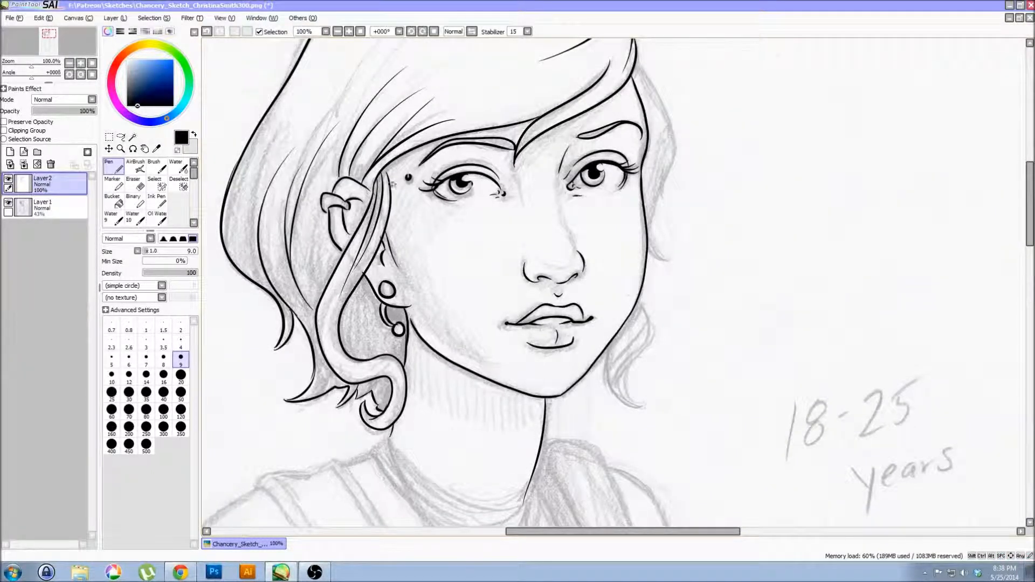
# Ink the lower wavy hair lock beside the jaw on the far side of the face, with its inner strands
pyautogui.moveTo(488, 251); pyautogui.dragTo(399, 152)
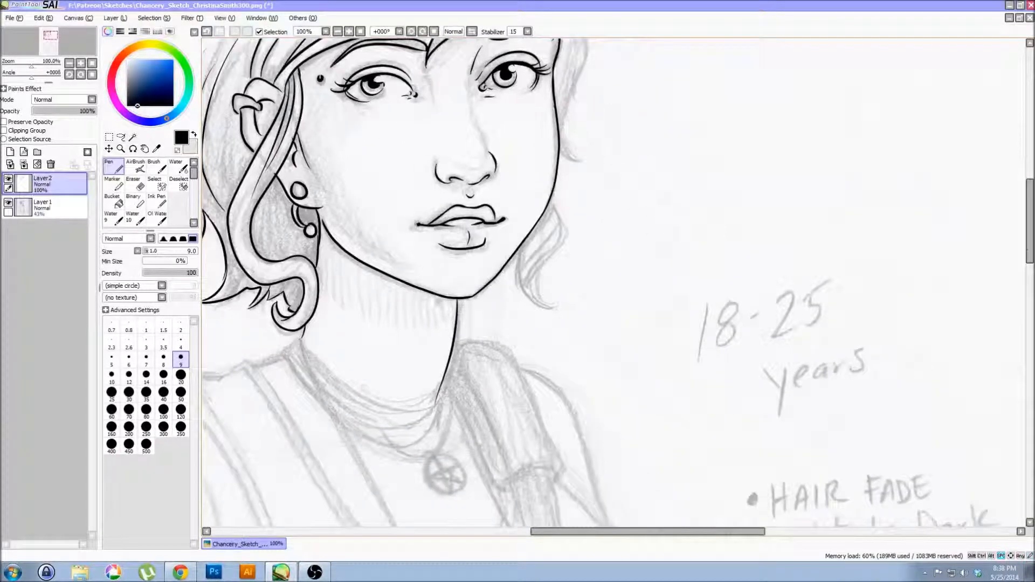
pyautogui.moveTo(379, 342); pyautogui.dragTo(423, 330)
pyautogui.moveTo(403, 427); pyautogui.dragTo(439, 367)
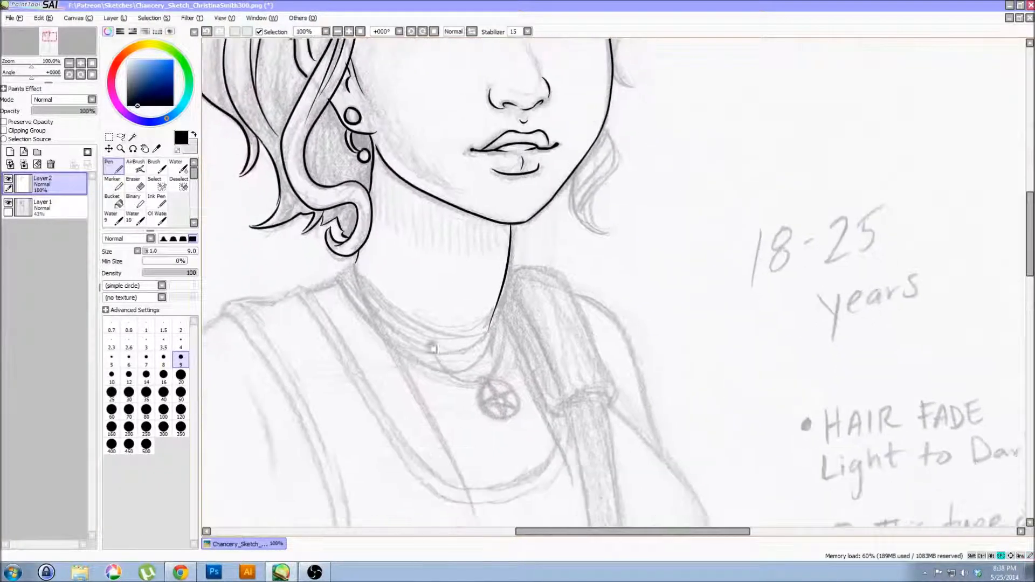
pyautogui.click(360, 32)
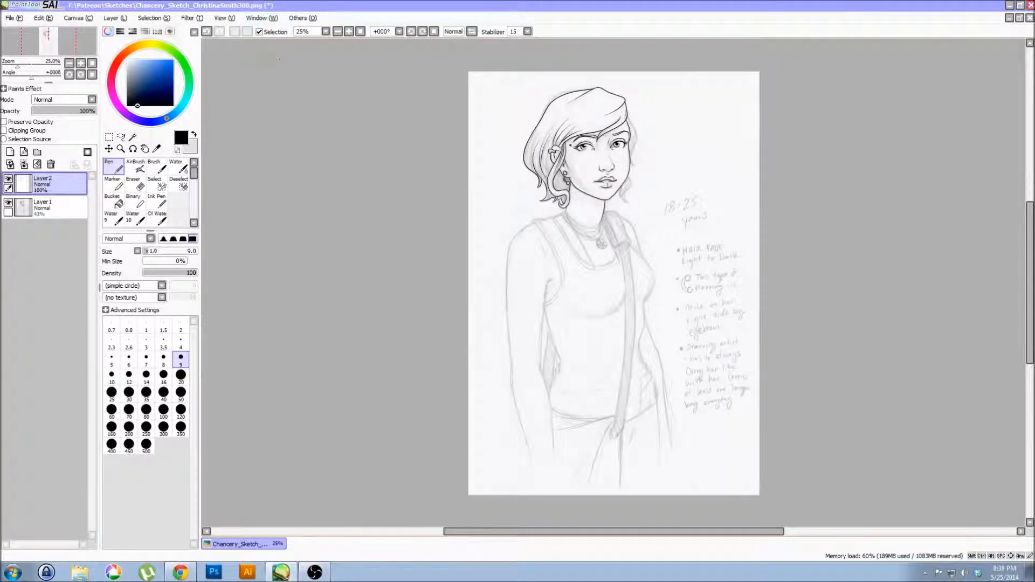
pyautogui.click(349, 31)
pyautogui.click(349, 32)
pyautogui.moveTo(499, 144); pyautogui.dragTo(311, 382)
pyautogui.click(350, 32)
pyautogui.click(350, 32)
pyautogui.moveTo(349, 187); pyautogui.dragTo(455, 263)
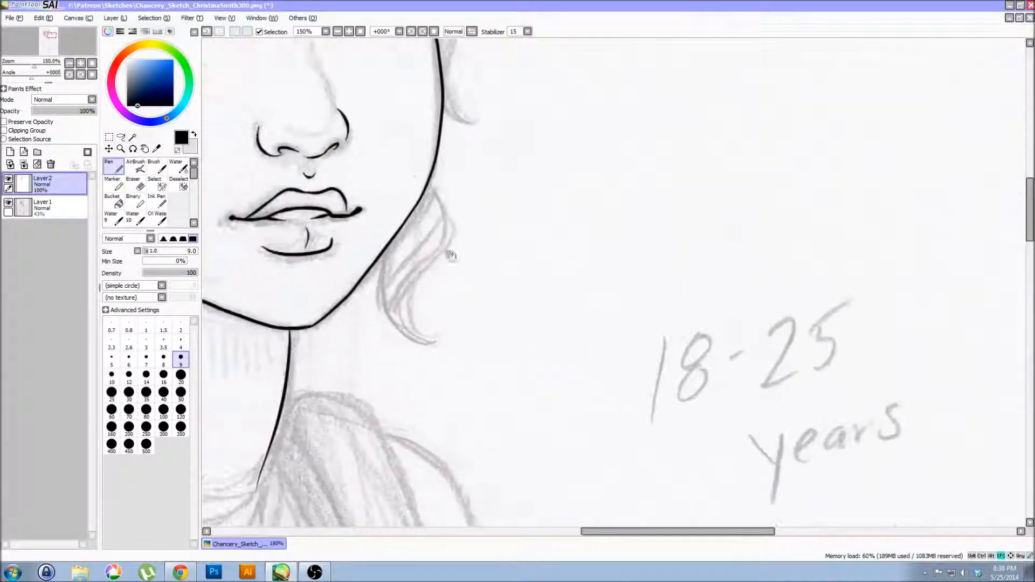
pyautogui.moveTo(378, 264)
pyautogui.mouseDown()
pyautogui.moveTo(451, 349)
pyautogui.moveTo(431, 276)
pyautogui.moveTo(440, 189)
pyautogui.moveTo(418, 271)
pyautogui.mouseUp()
pyautogui.moveTo(422, 347)
pyautogui.mouseDown()
pyautogui.moveTo(397, 294)
pyautogui.moveTo(435, 198)
pyautogui.mouseUp()
# Ink the upper hair lock beside the far eye, flicking out at the cheek, and add a thin inner strand
pyautogui.moveTo(446, 118)
pyautogui.mouseDown()
pyautogui.moveTo(451, 304)
pyautogui.moveTo(493, 306)
pyautogui.moveTo(487, 76)
pyautogui.mouseUp()
pyautogui.moveTo(487, 152); pyautogui.dragTo(484, 352)
pyautogui.moveTo(432, 210)
pyautogui.mouseDown()
pyautogui.moveTo(486, 288)
pyautogui.moveTo(504, 357)
pyautogui.moveTo(485, 288)
pyautogui.mouseUp()
pyautogui.hotkey('ctrl', 'z')
pyautogui.moveTo(411, 124)
pyautogui.mouseDown()
pyautogui.moveTo(461, 210)
pyautogui.moveTo(475, 248)
pyautogui.moveTo(414, 122)
pyautogui.moveTo(461, 250)
pyautogui.mouseUp()
pyautogui.hotkey('ctrl', 'z')
pyautogui.hotkey('ctrl', 'z')
pyautogui.moveTo(414, 140); pyautogui.dragTo(457, 263)
pyautogui.hotkey('ctrl', 'z')
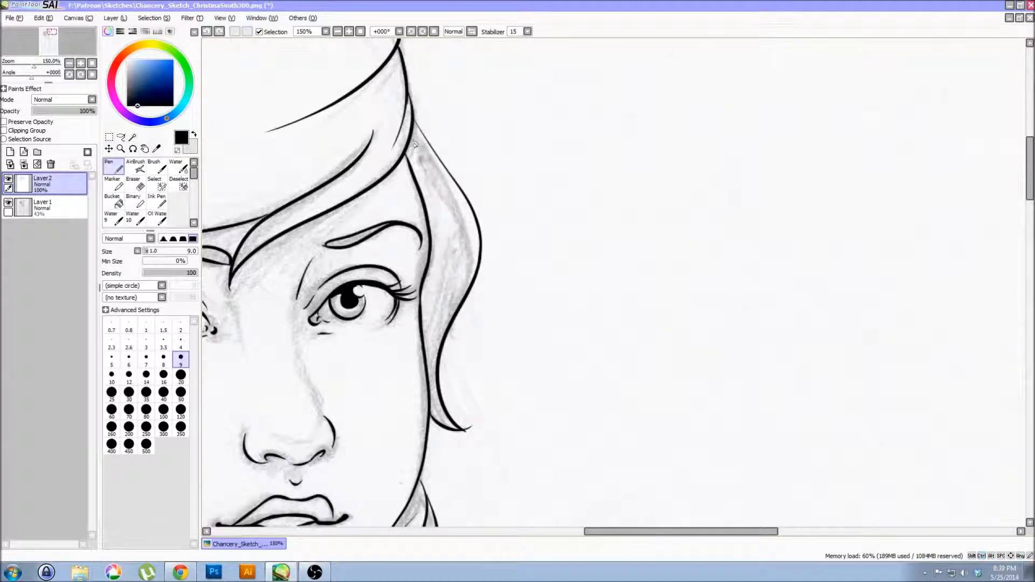
pyautogui.moveTo(411, 138); pyautogui.dragTo(449, 285)
# Erase the overshooting line end at the tip of the upper hair lock beside the cheek
pyautogui.moveTo(437, 376); pyautogui.dragTo(456, 218)
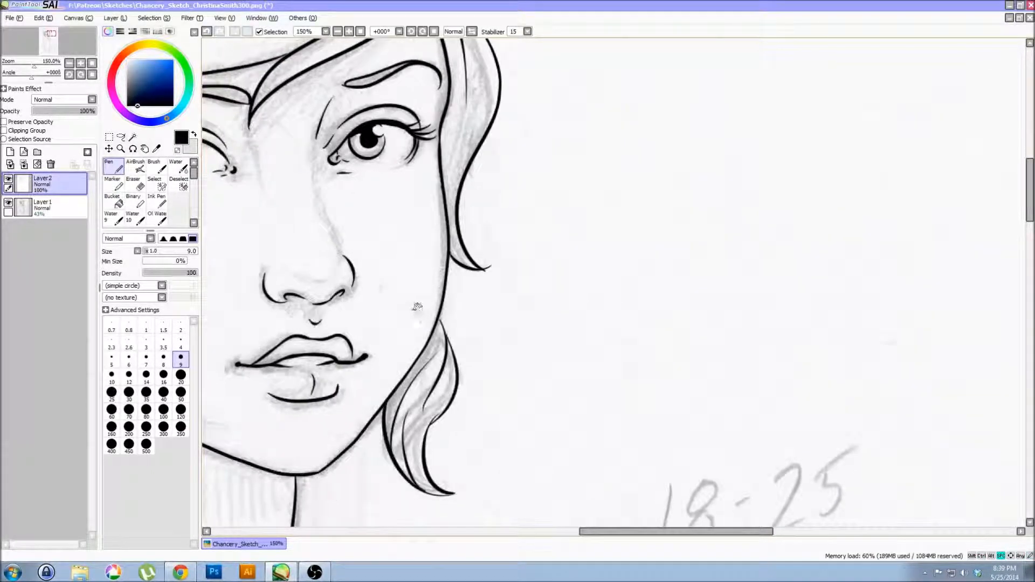
pyautogui.moveTo(432, 355); pyautogui.dragTo(471, 249)
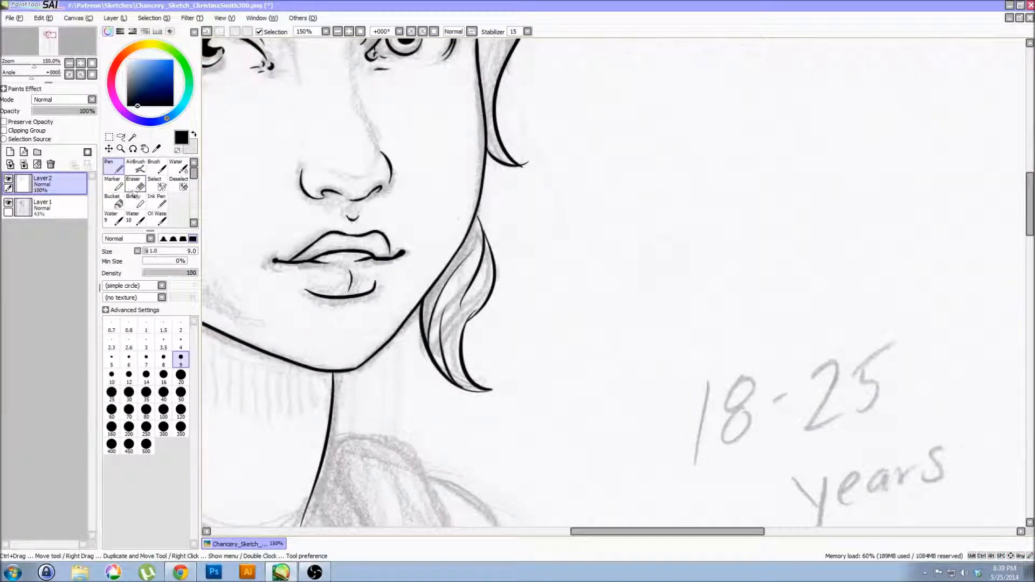
pyautogui.press('e')
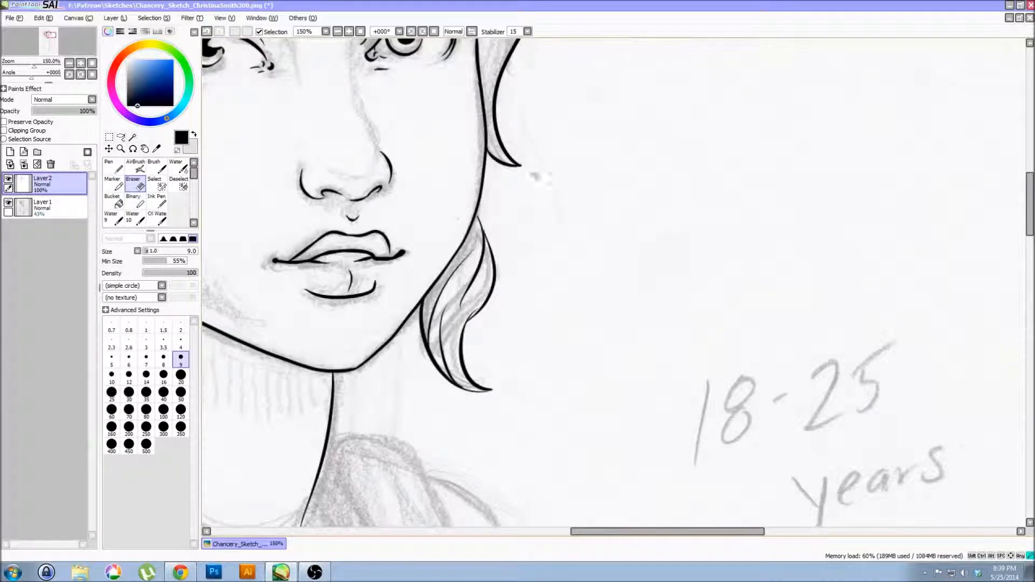
pyautogui.press('n')
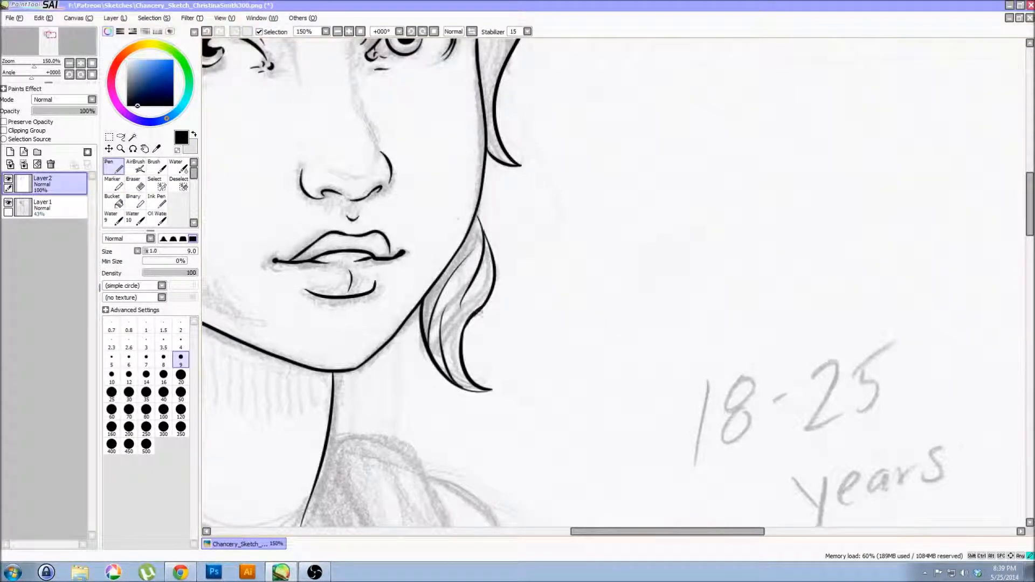
pyautogui.press('e')
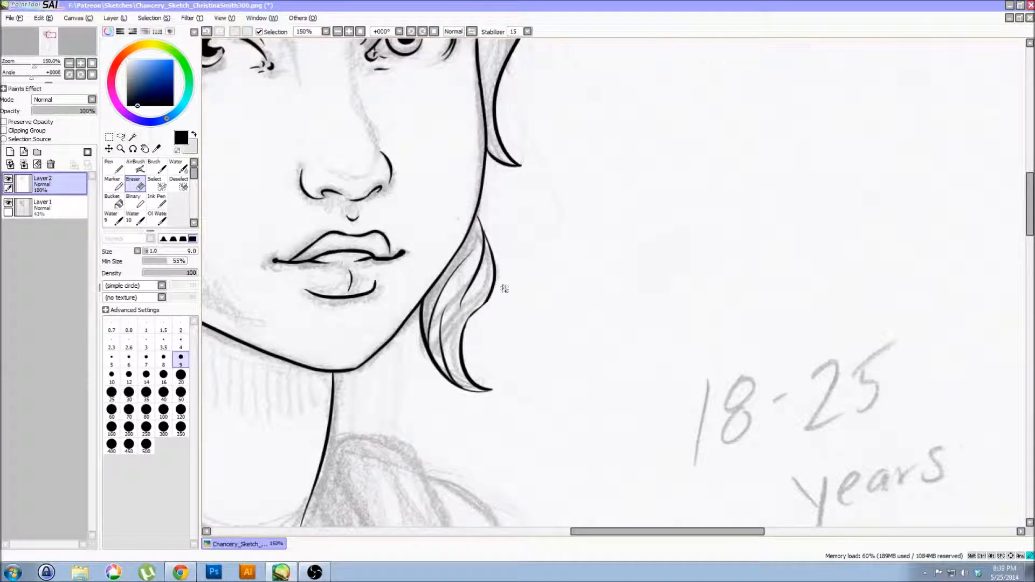
# Thicken the middle of the line where the lips meet with the Pen tool
pyautogui.moveTo(295, 164)
pyautogui.mouseDown()
pyautogui.moveTo(485, 288)
pyautogui.moveTo(467, 239)
pyautogui.mouseUp()
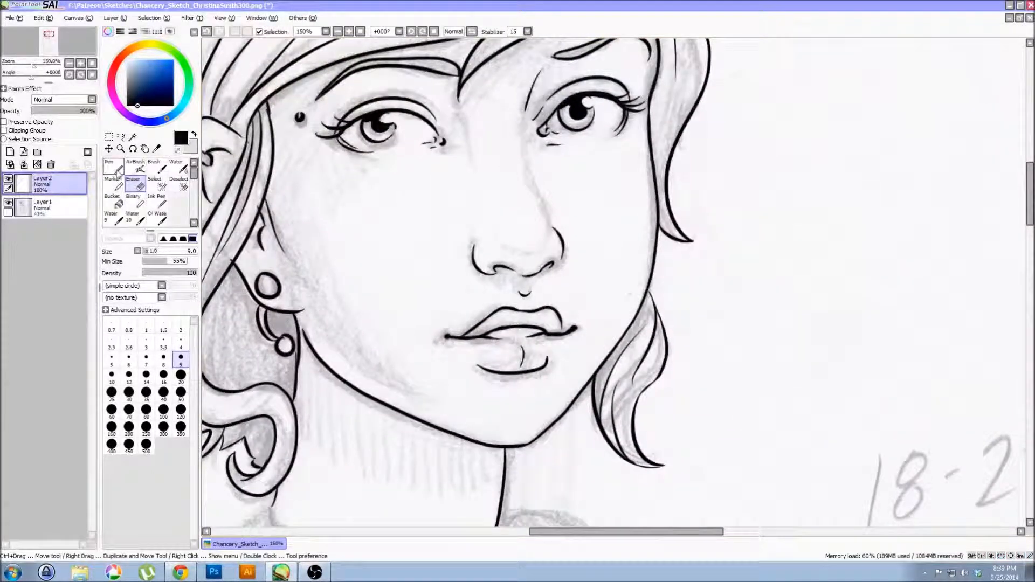
pyautogui.click(118, 172)
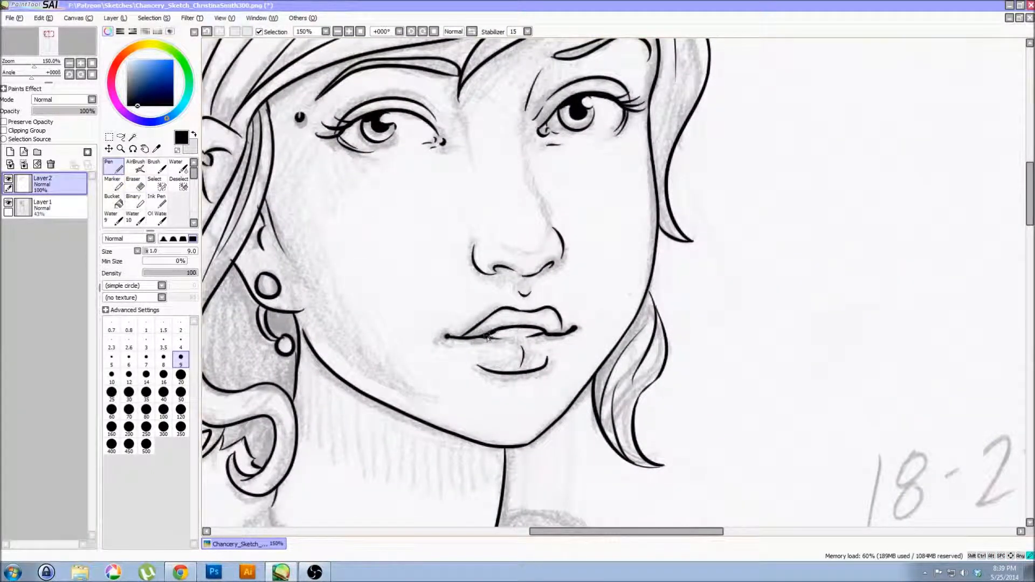
pyautogui.moveTo(516, 330); pyautogui.dragTo(523, 331)
# Trim the outer edge of the back hair contour with the Eraser, then return to the Pen tool
pyautogui.moveTo(362, 268); pyautogui.dragTo(519, 324)
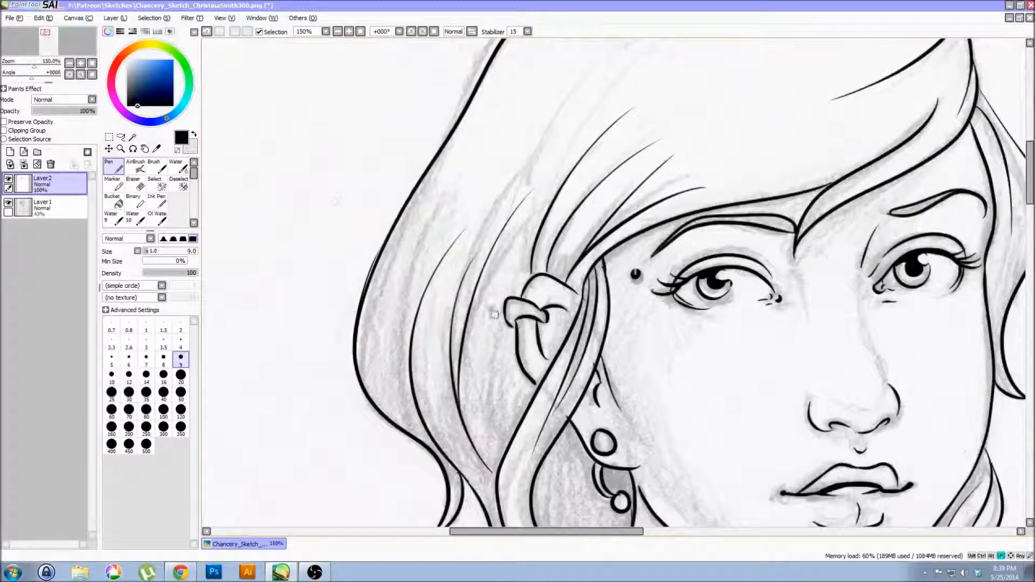
pyautogui.press('e')
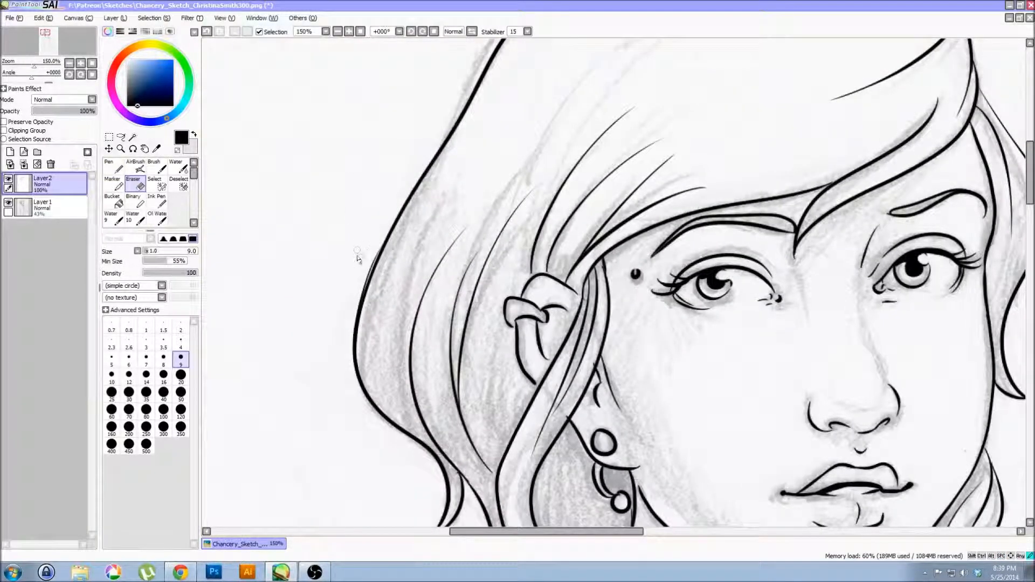
pyautogui.moveTo(364, 272); pyautogui.dragTo(372, 253)
pyautogui.moveTo(360, 297)
pyautogui.mouseDown()
pyautogui.moveTo(369, 277)
pyautogui.moveTo(358, 313)
pyautogui.mouseUp()
pyautogui.press('space')
pyautogui.moveTo(489, 421); pyautogui.dragTo(347, 243)
pyautogui.press('n')
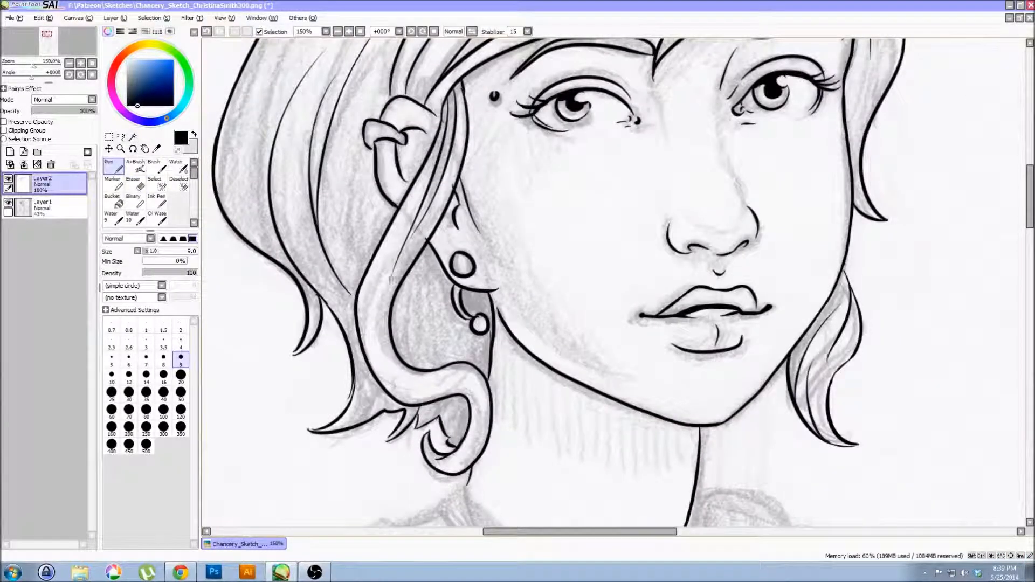
# Add a new layer directly above the sketch layer and choose a light beige skin tone as the drawing colour
pyautogui.click(57, 207)
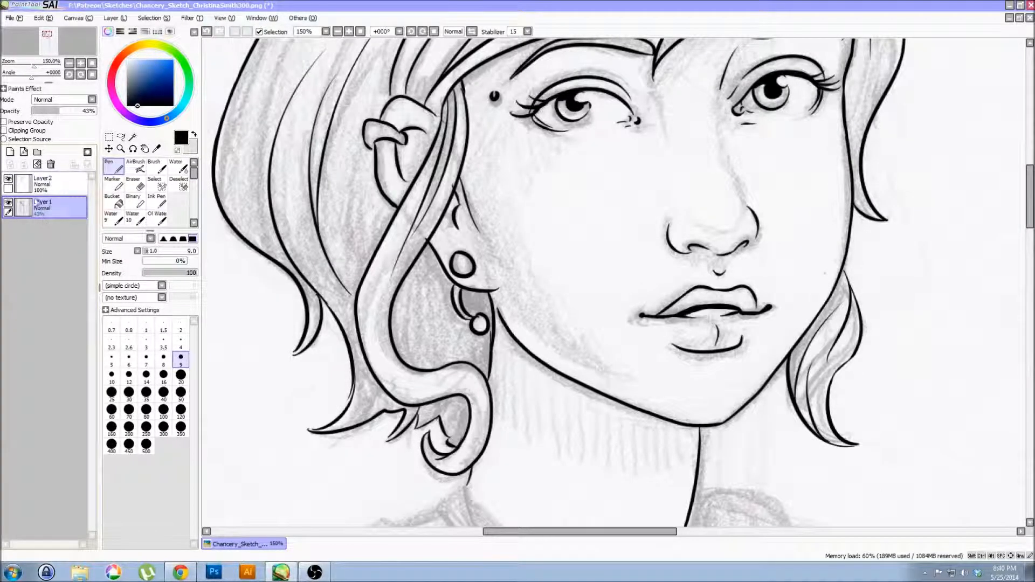
pyautogui.click(10, 152)
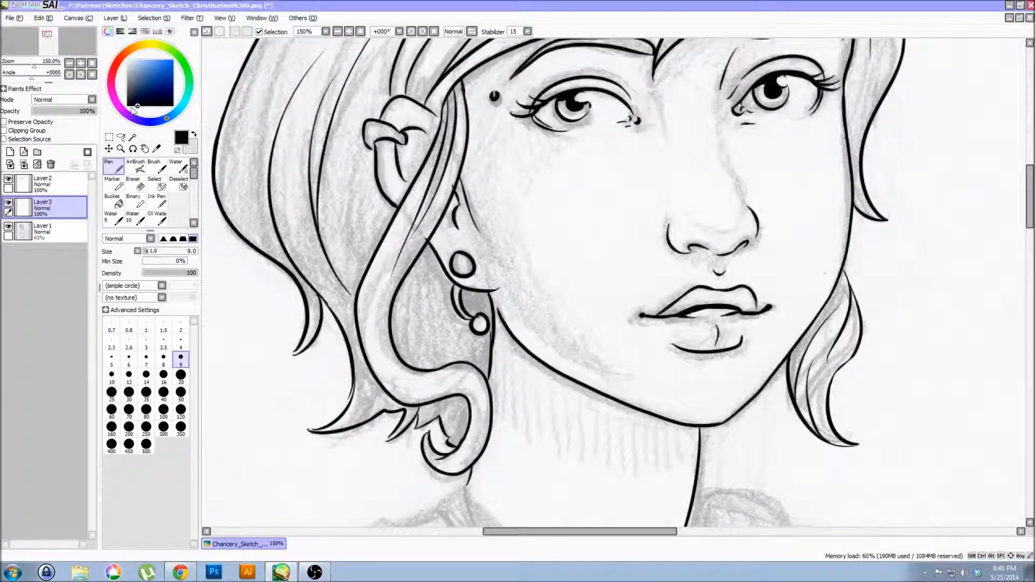
pyautogui.click(138, 46)
pyautogui.moveTo(141, 68); pyautogui.dragTo(133, 66)
pyautogui.click(130, 50)
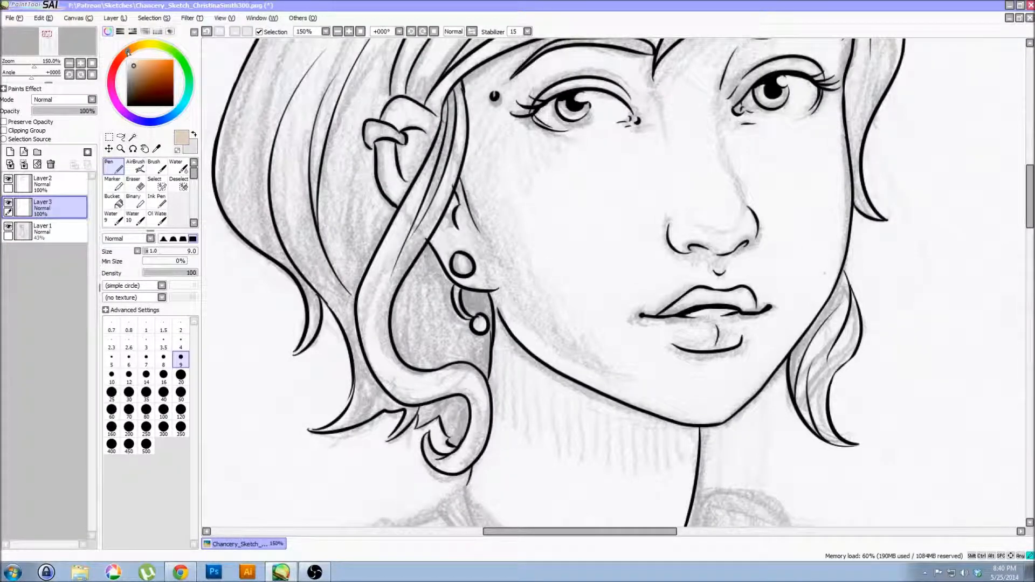
pyautogui.moveTo(233, 175); pyautogui.dragTo(135, 293)
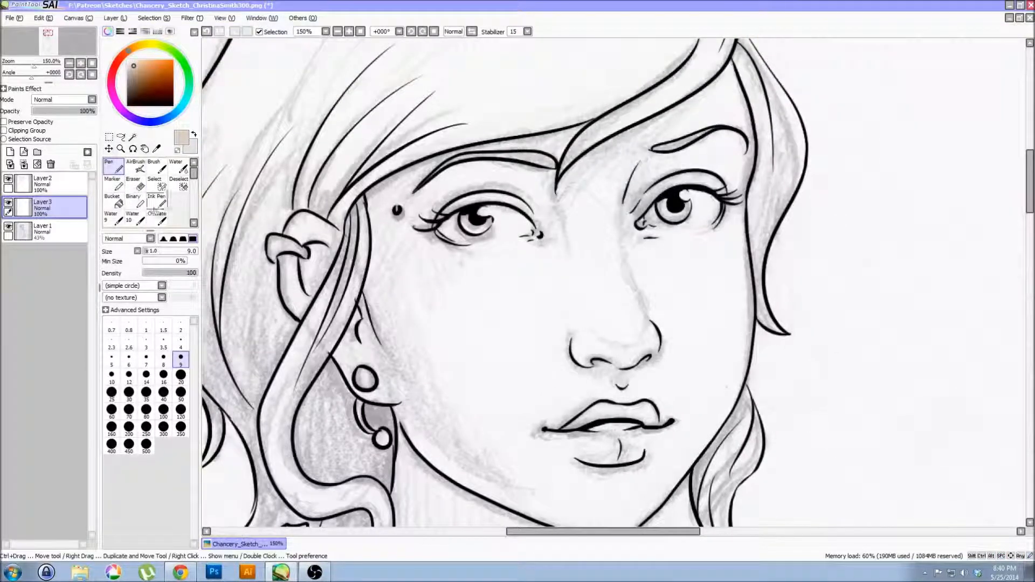
pyautogui.moveTo(273, 389); pyautogui.dragTo(211, 267)
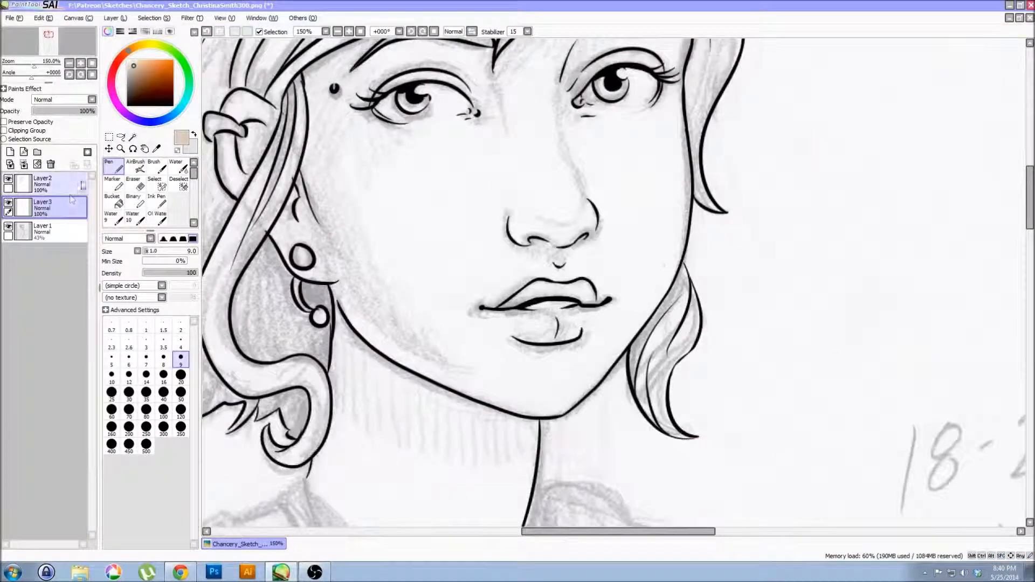
# Sample black from the line art as the secondary colour, keeping the beige as the active Pen colour
pyautogui.click(193, 134)
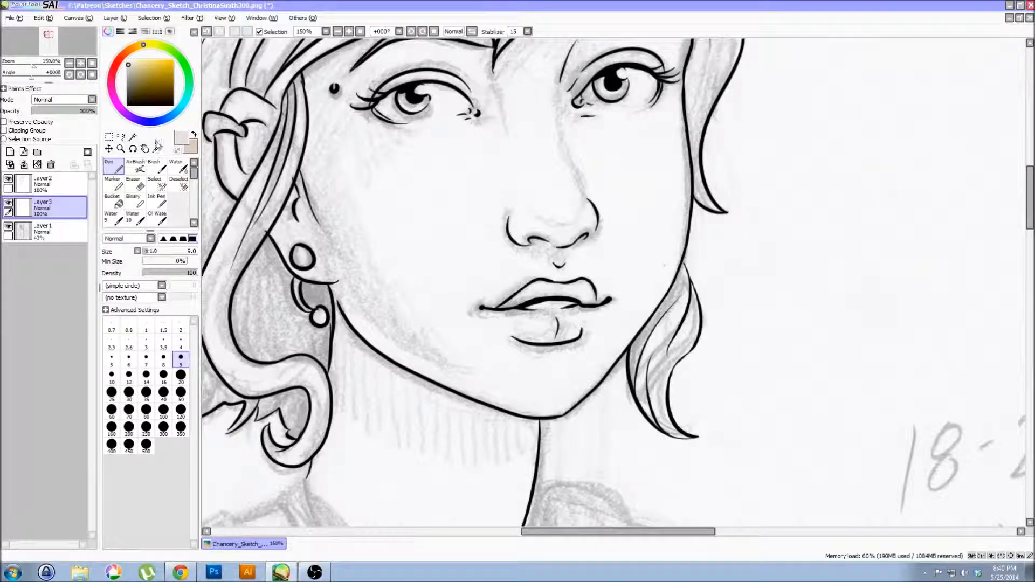
pyautogui.click(156, 149)
pyautogui.click(215, 165)
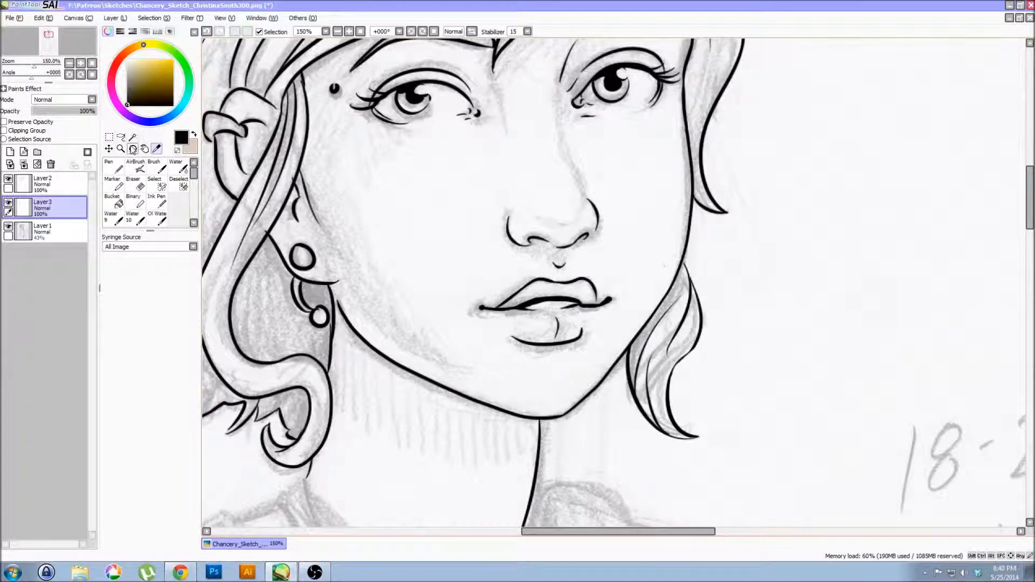
pyautogui.click(116, 169)
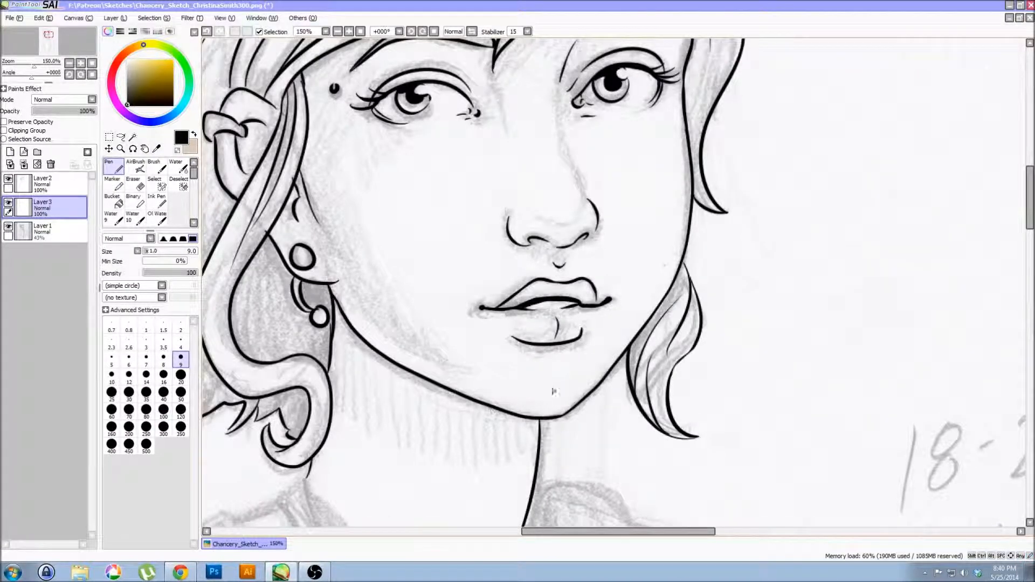
pyautogui.scroll(5, 614, 232)
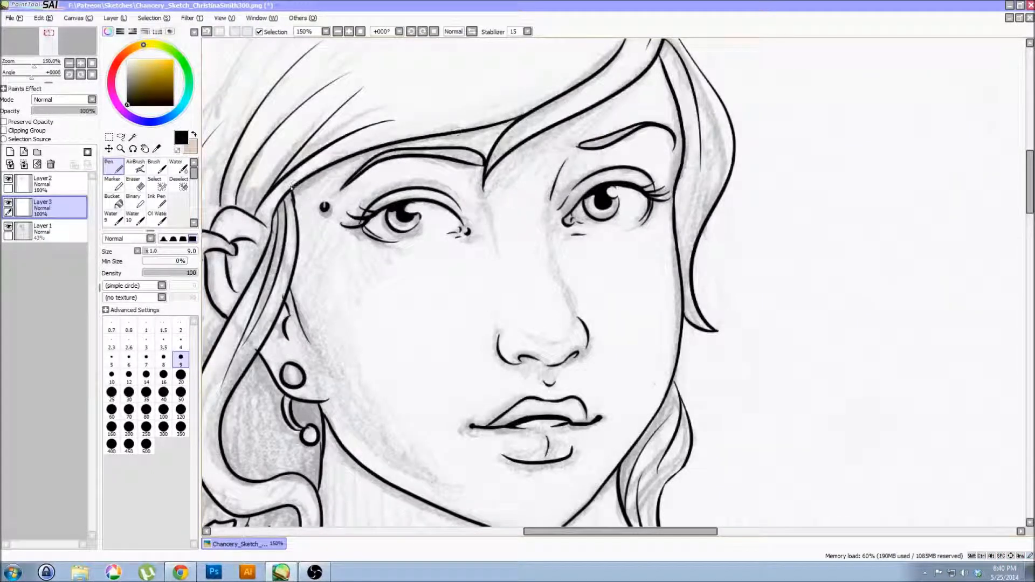
pyautogui.scroll(-2, 296, 327)
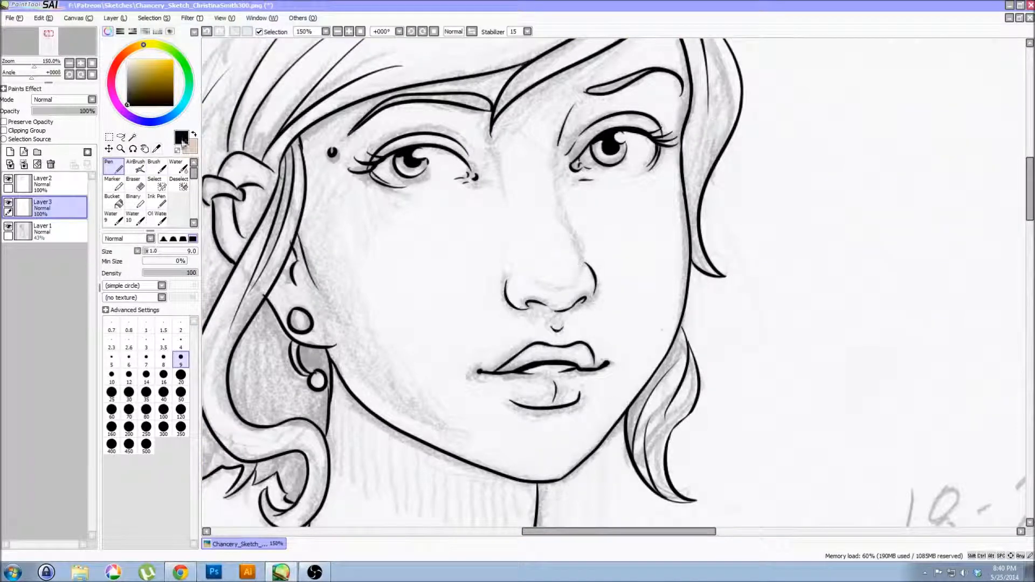
pyautogui.click(190, 142)
# Merge the line art layer into the empty layer below it and add a new layer between it and the sketch
pyautogui.click(74, 191)
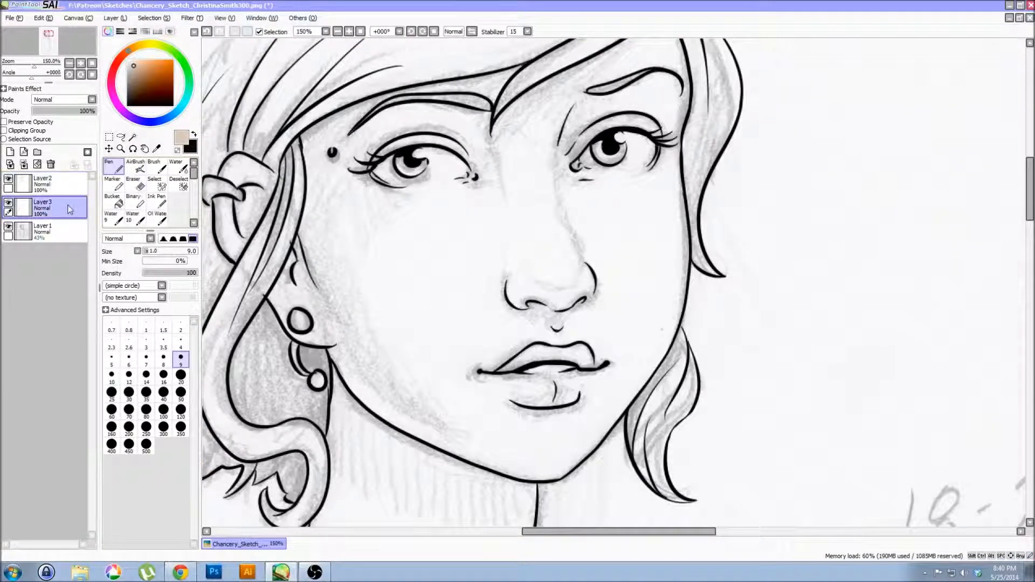
pyautogui.click(50, 164)
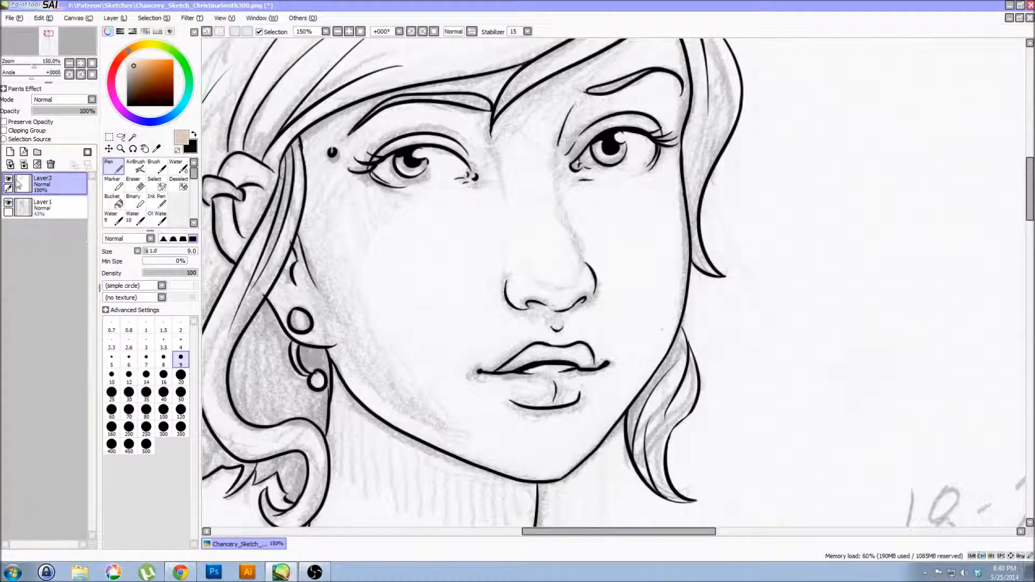
pyautogui.click(9, 152)
pyautogui.moveTo(65, 208); pyautogui.dragTo(64, 208)
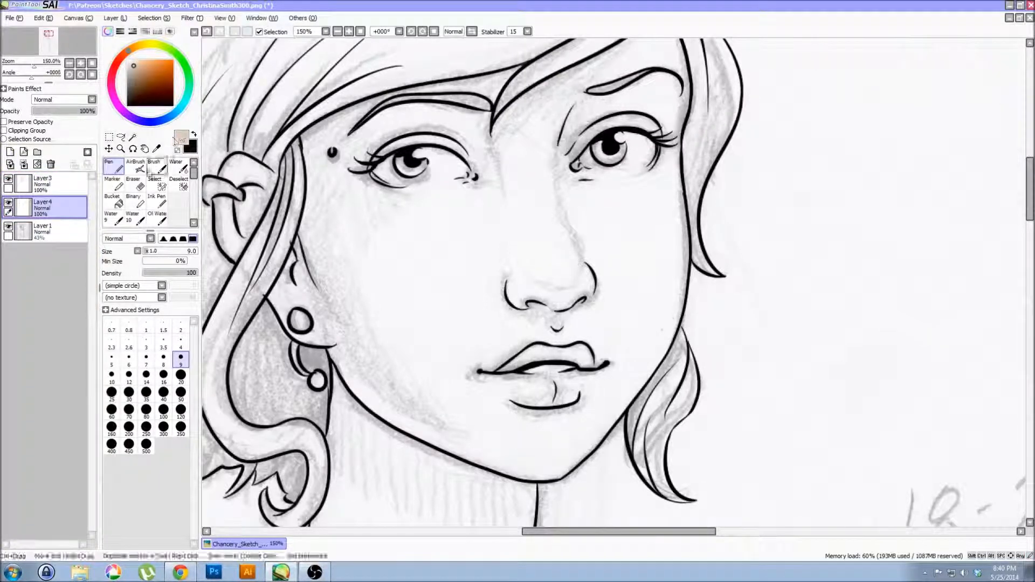
# Select the enclosed skin area of the face on the line art layer with the Magic Wand
pyautogui.click(121, 204)
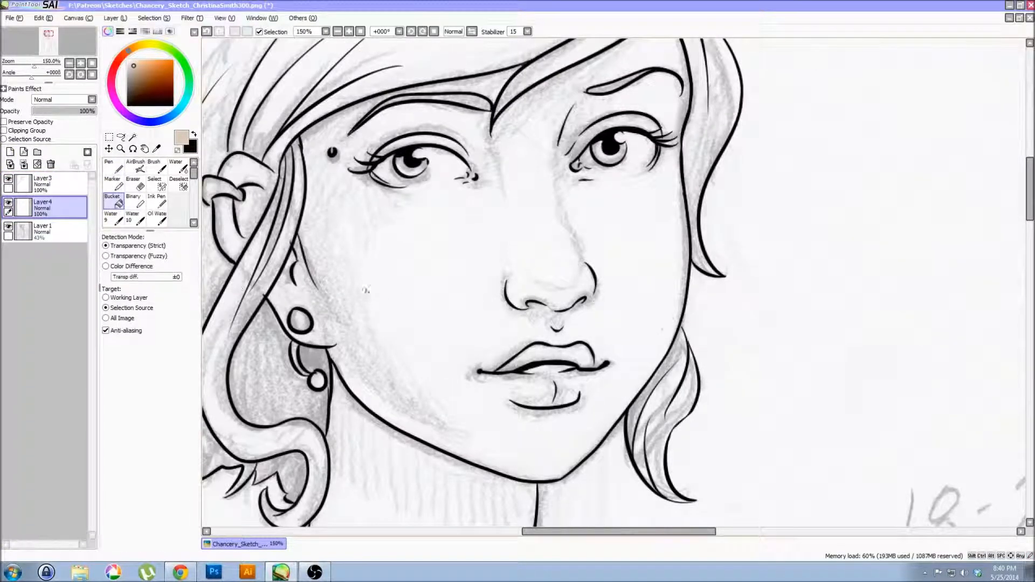
pyautogui.click(44, 184)
pyautogui.click(133, 137)
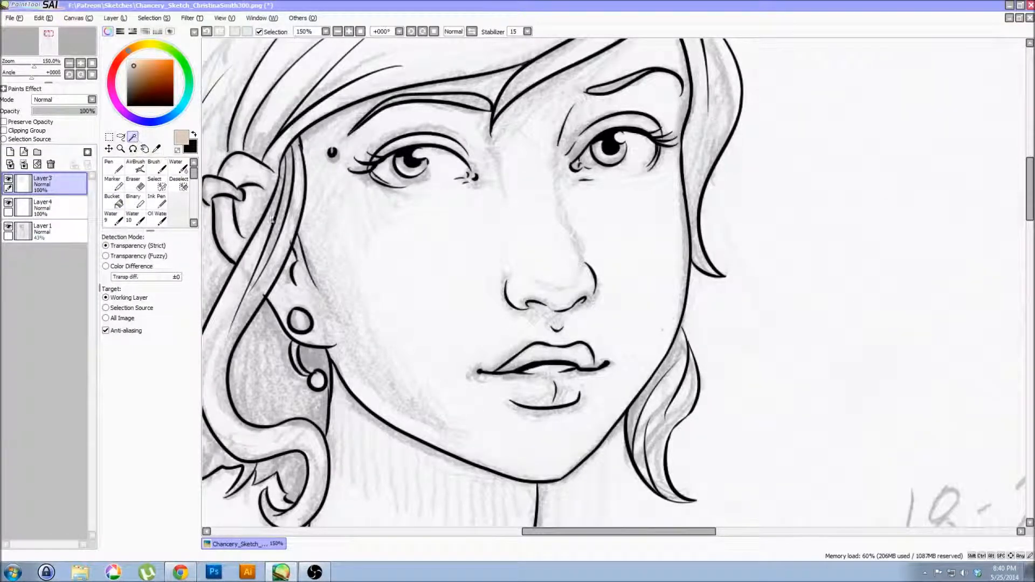
pyautogui.click(341, 290)
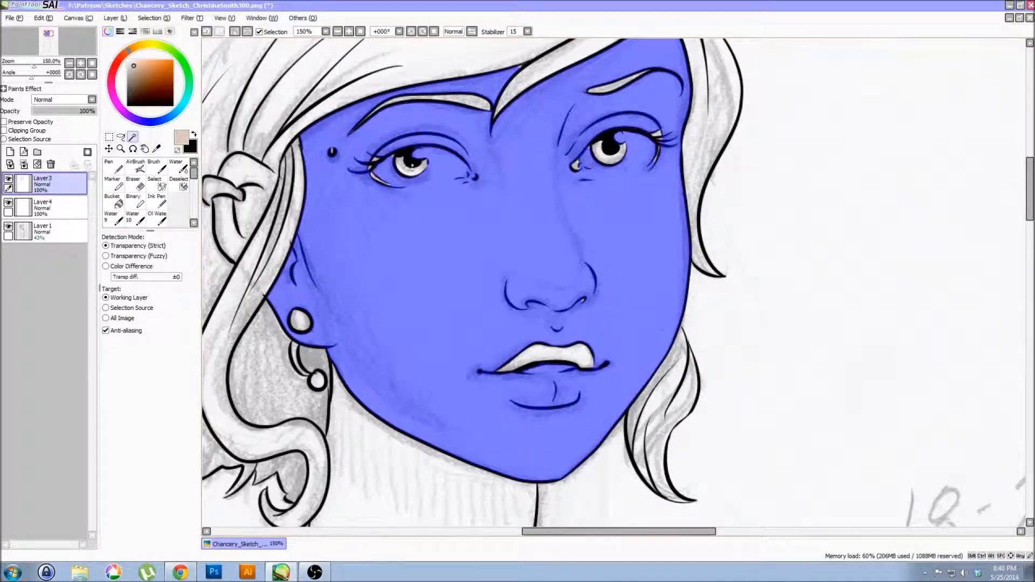
pyautogui.click(109, 137)
pyautogui.click(108, 149)
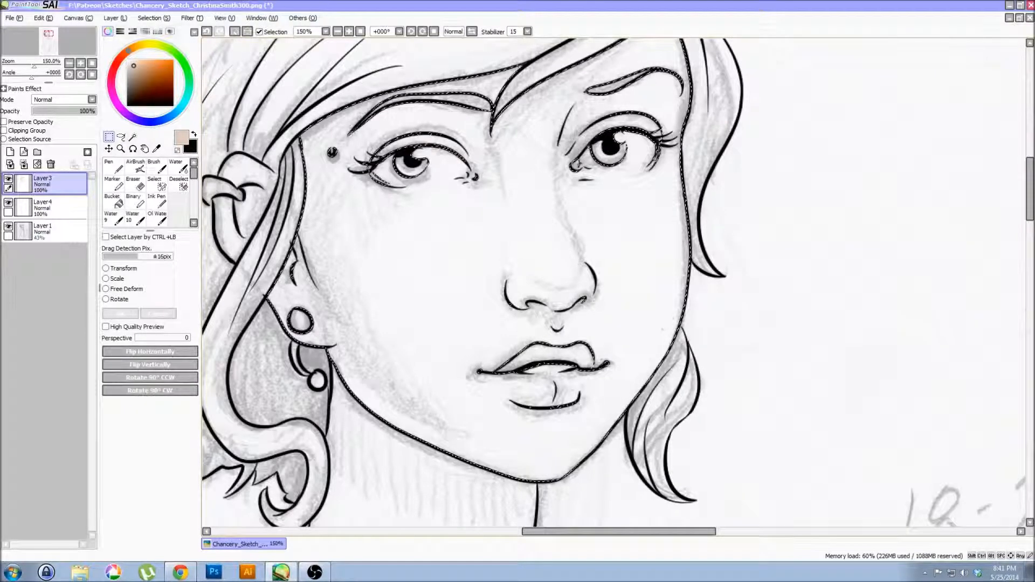
# Fill the selected face with the beige skin tone on the layer beneath the line art using the Bucket, and clear the selection
pyautogui.click(54, 207)
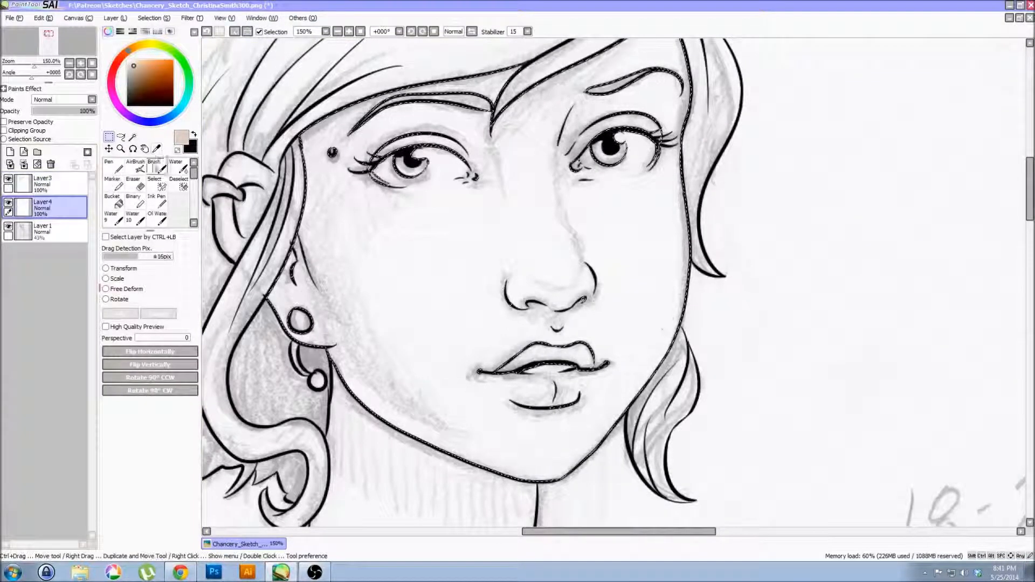
pyautogui.click(113, 202)
pyautogui.click(192, 18)
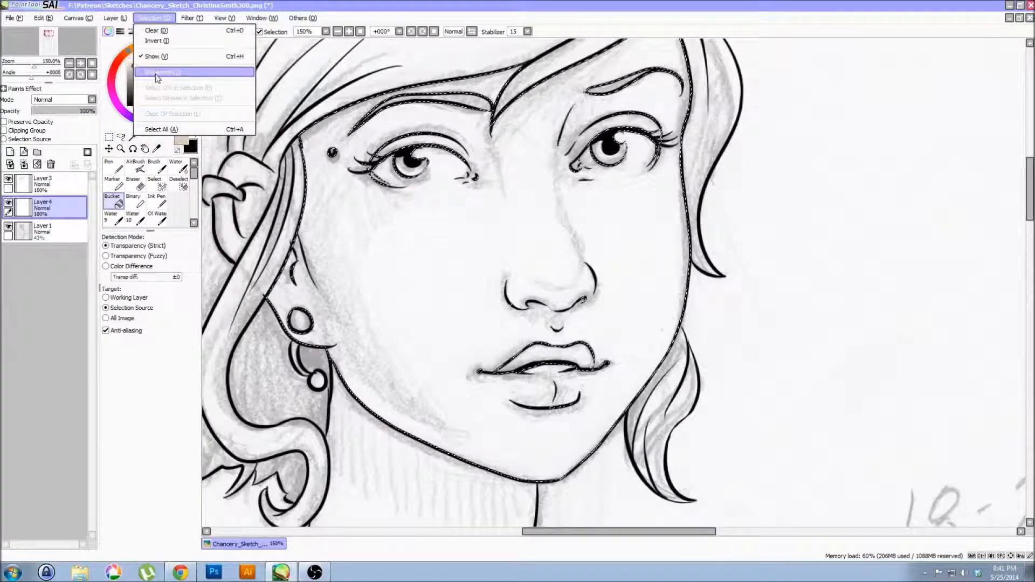
pyautogui.click(137, 163)
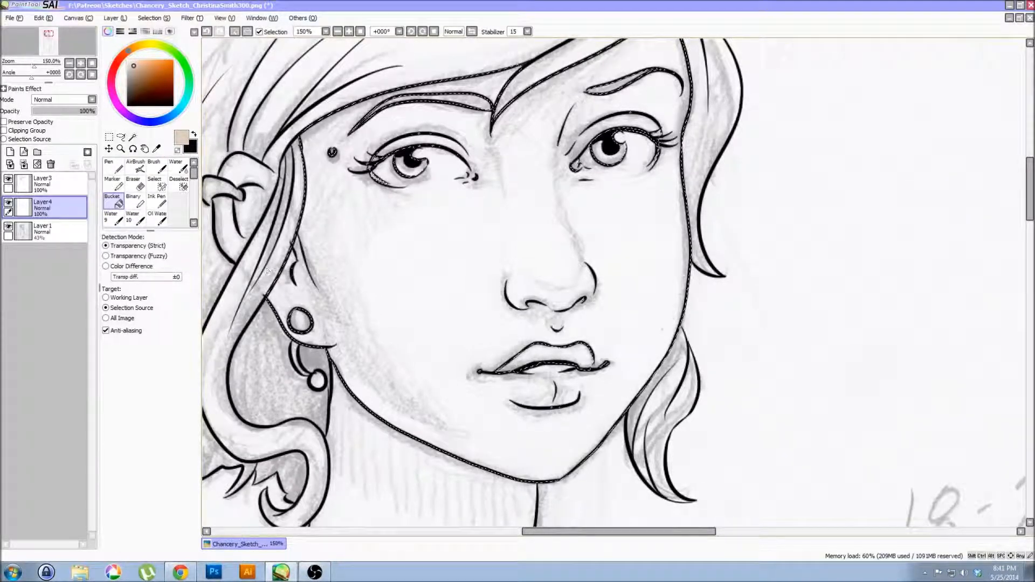
pyautogui.click(402, 419)
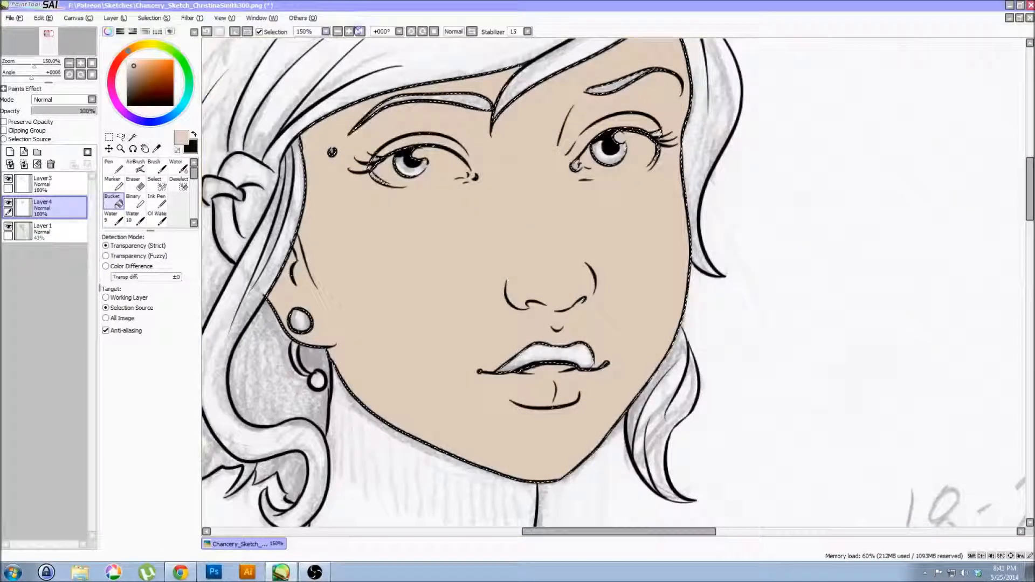
pyautogui.click(360, 32)
pyautogui.click(120, 148)
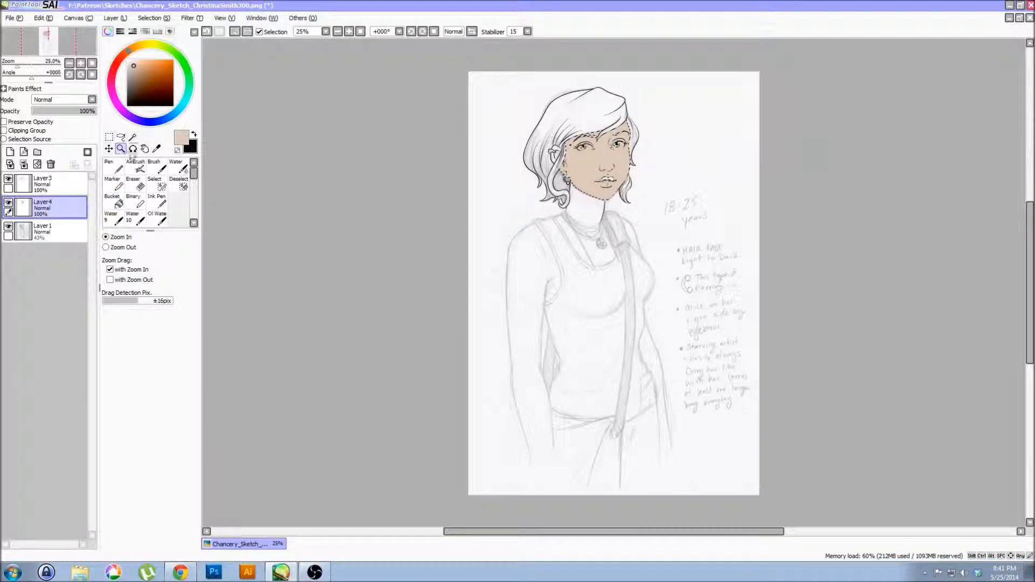
pyautogui.hotkey('ctrl', 'd')
# Paint beige over the unfilled upper lip and the small gaps around the outer eyelashes with the Pen at size 20
pyautogui.moveTo(551, 125); pyautogui.dragTo(646, 222)
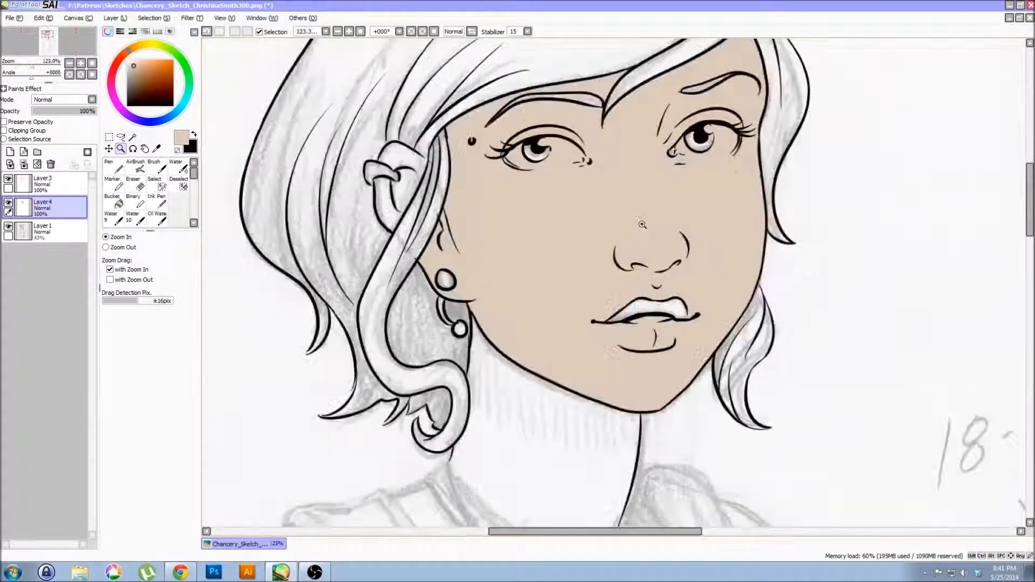
pyautogui.moveTo(625, 185); pyautogui.dragTo(508, 263)
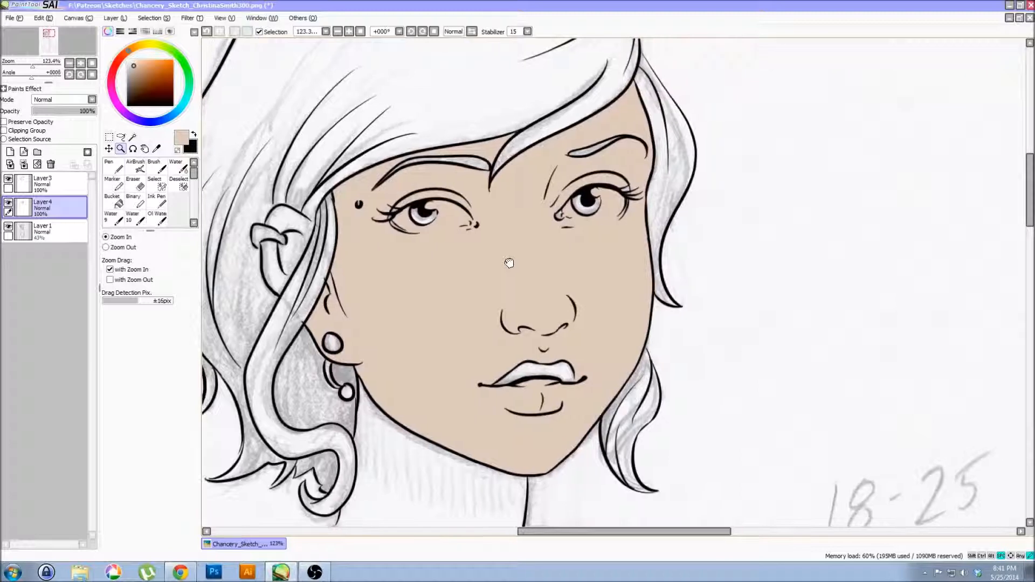
pyautogui.click(118, 168)
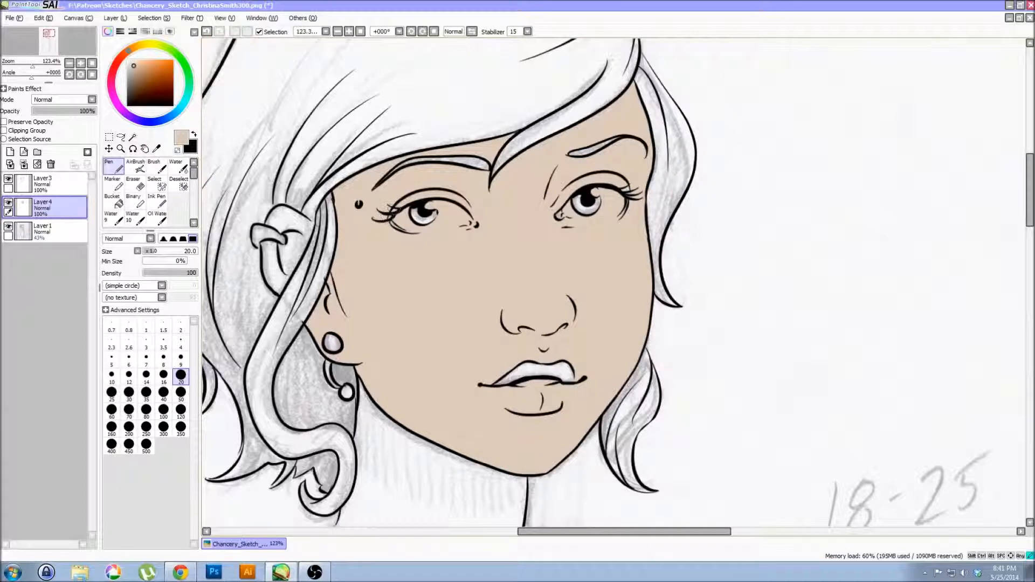
pyautogui.moveTo(384, 229); pyautogui.dragTo(356, 215)
pyautogui.moveTo(633, 189); pyautogui.dragTo(627, 180)
pyautogui.moveTo(501, 374); pyautogui.dragTo(570, 371)
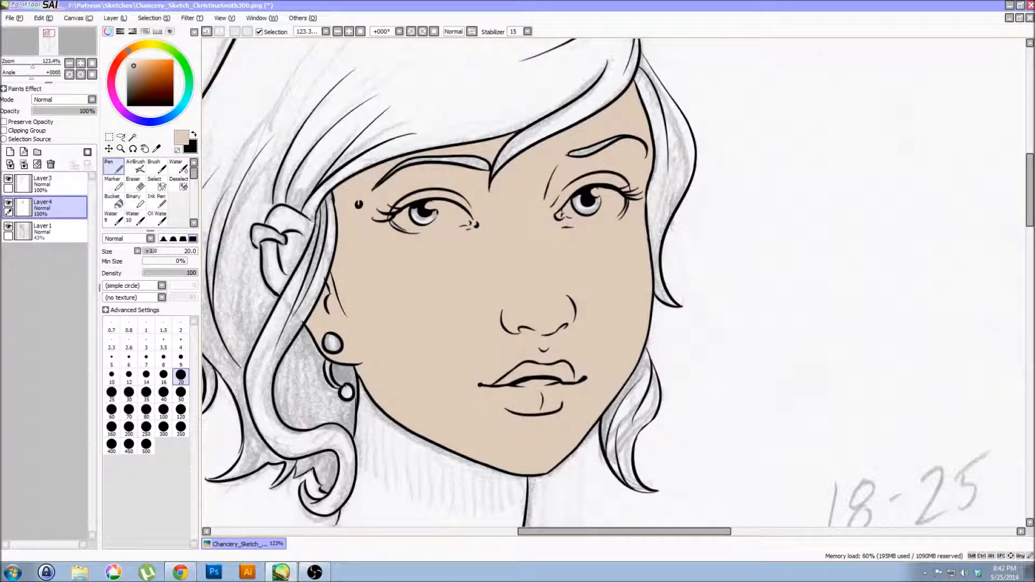
# Hide the skin colour layer and the sketch layer, leaving only the line art of the head displayed
pyautogui.click(9, 205)
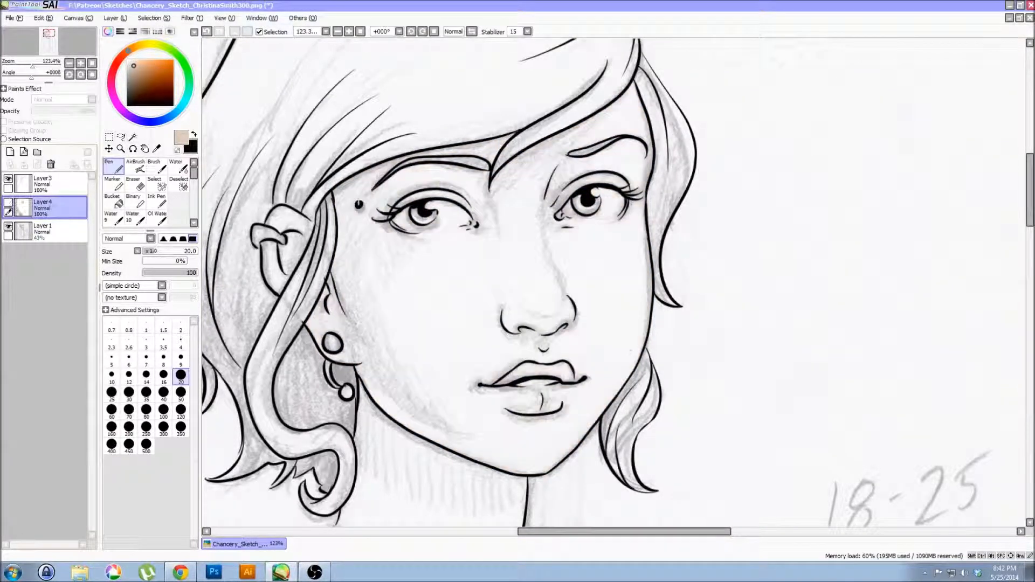
pyautogui.click(361, 32)
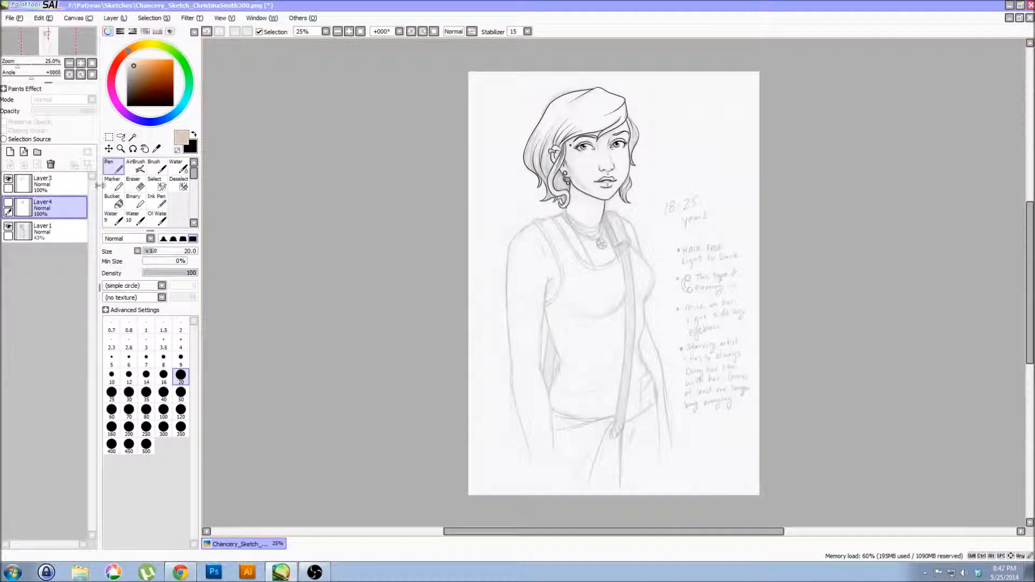
pyautogui.click(9, 227)
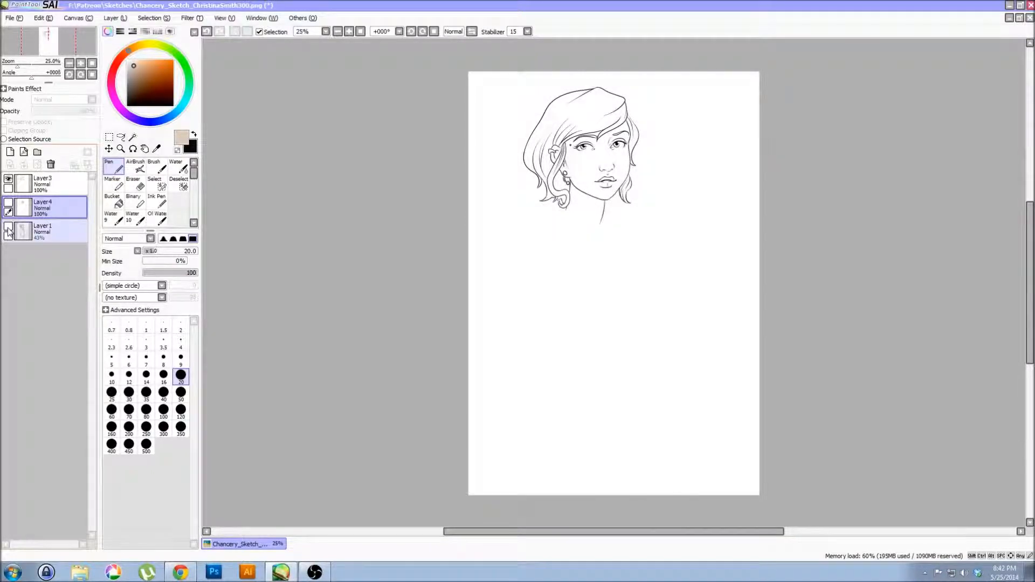
pyautogui.click(348, 31)
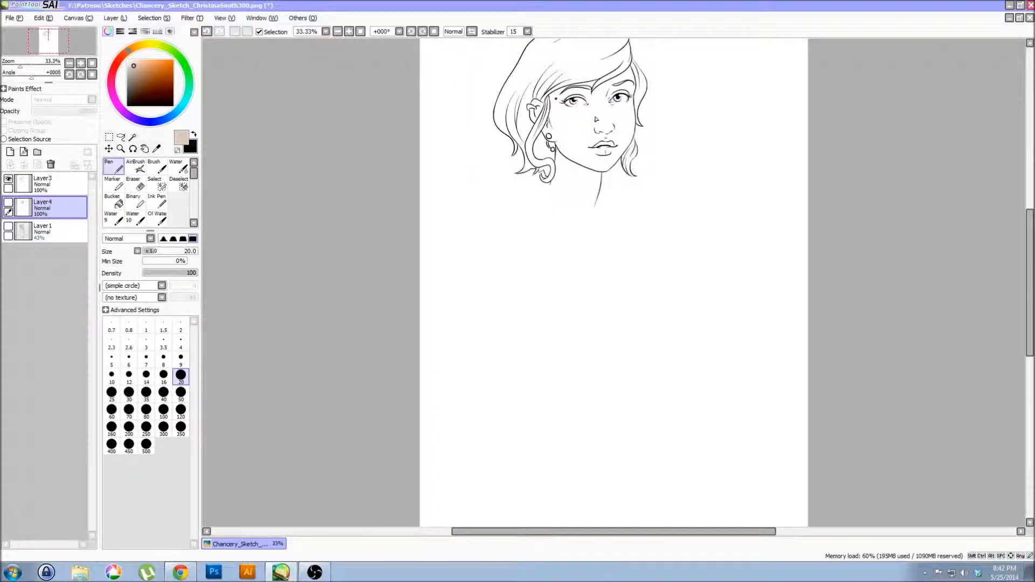
pyautogui.scroll(5, 999, 226)
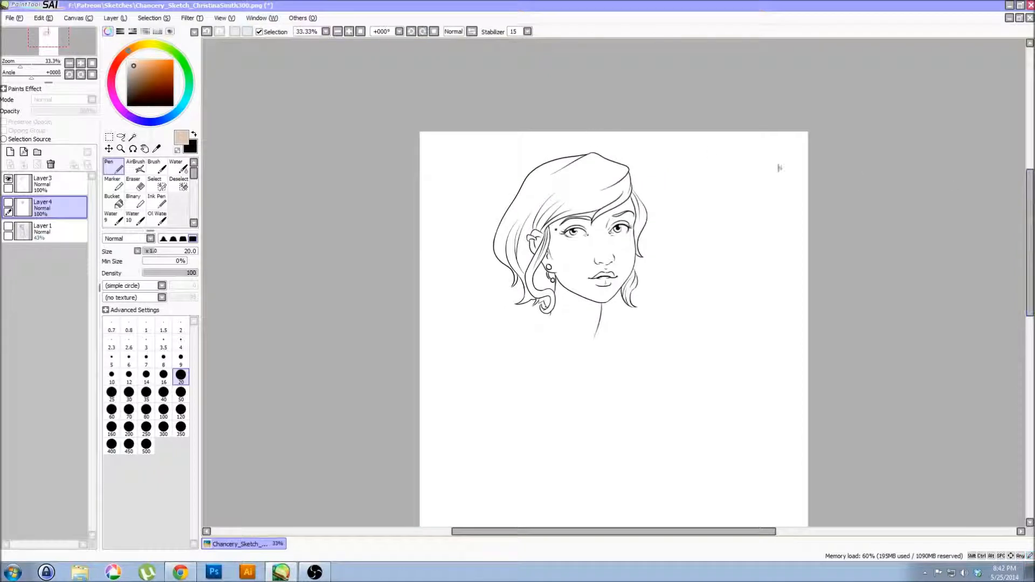